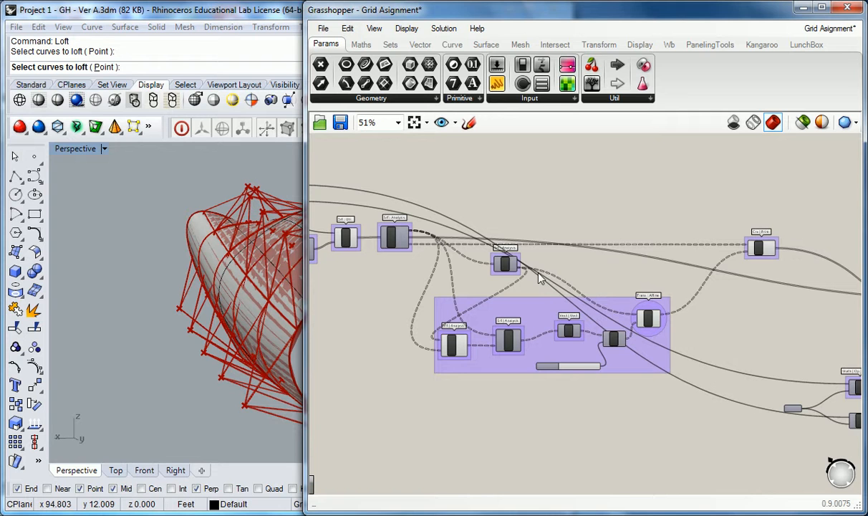
Delete the cluster of components at the far end of the definition, downstream of the purple group
{"action": "scroll", "coordinate": [521, 309], "scroll_direction": "down", "scroll_amount": 3}
{"action": "left_click_drag", "start_coordinate": [814, 237], "coordinate": [623, 374]}
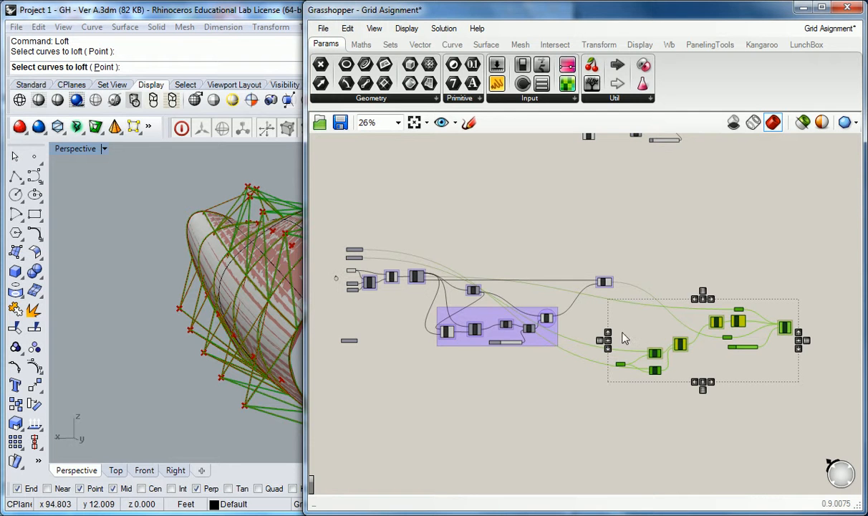
{"action": "key", "text": "Delete"}
Examine the GRID, Space Frame Depth and WARPED SURFACE inputs and the subdivision components they feed
{"action": "right_click_drag", "start_coordinate": [196, 247], "coordinate": [213, 260]}
{"action": "right_click_drag", "start_coordinate": [405, 235], "coordinate": [468, 231]}
{"action": "scroll", "coordinate": [431, 228], "scroll_direction": "up", "scroll_amount": 2}
{"action": "right_click_drag", "start_coordinate": [382, 219], "coordinate": [472, 212]}
{"action": "scroll", "coordinate": [479, 270], "scroll_direction": "up", "scroll_amount": 2}
{"action": "scroll", "coordinate": [467, 306], "scroll_direction": "up", "scroll_amount": 2}
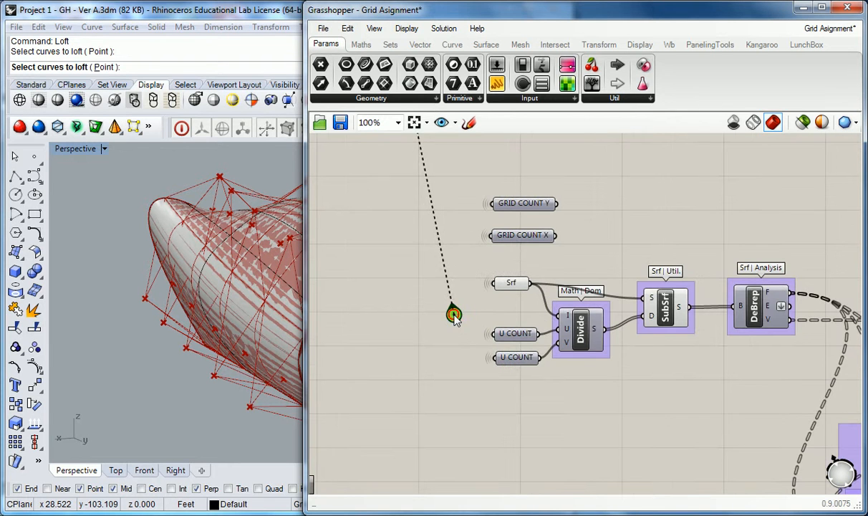
{"action": "double_click", "coordinate": [455, 313]}
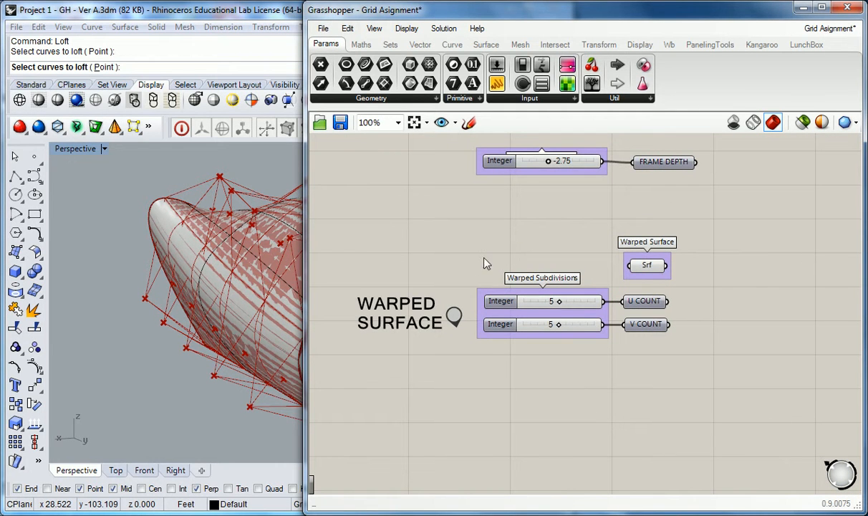
{"action": "mouse_move", "coordinate": [532, 260]}
{"action": "right_mouse_down"}
{"action": "mouse_move", "coordinate": [495, 273]}
{"action": "mouse_move", "coordinate": [489, 286]}
{"action": "right_mouse_up"}
{"action": "right_click_drag", "start_coordinate": [528, 220], "coordinate": [473, 269]}
{"action": "right_click_drag", "start_coordinate": [571, 279], "coordinate": [563, 306]}
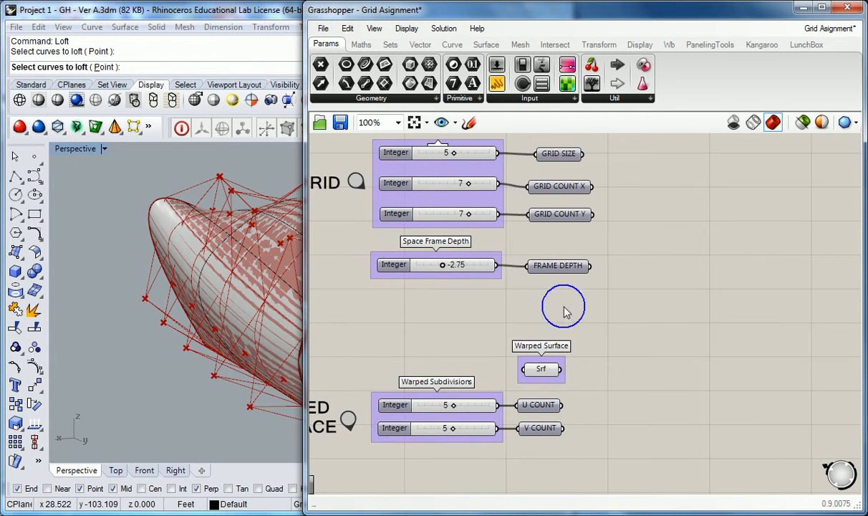
{"action": "left_click_drag", "start_coordinate": [610, 312], "coordinate": [609, 415]}
{"action": "double_click", "coordinate": [347, 420]}
{"action": "left_click_drag", "start_coordinate": [351, 228], "coordinate": [381, 476]}
{"action": "right_click_drag", "start_coordinate": [356, 369], "coordinate": [439, 342]}
{"action": "double_click", "coordinate": [432, 391]}
{"action": "right_click_drag", "start_coordinate": [527, 229], "coordinate": [511, 261]}
Trace the hidden wires from the GRID COUNT X and GRID COUNT Y parameters to their remote copies near the Divide component
{"action": "left_click_drag", "start_coordinate": [685, 179], "coordinate": [636, 233]}
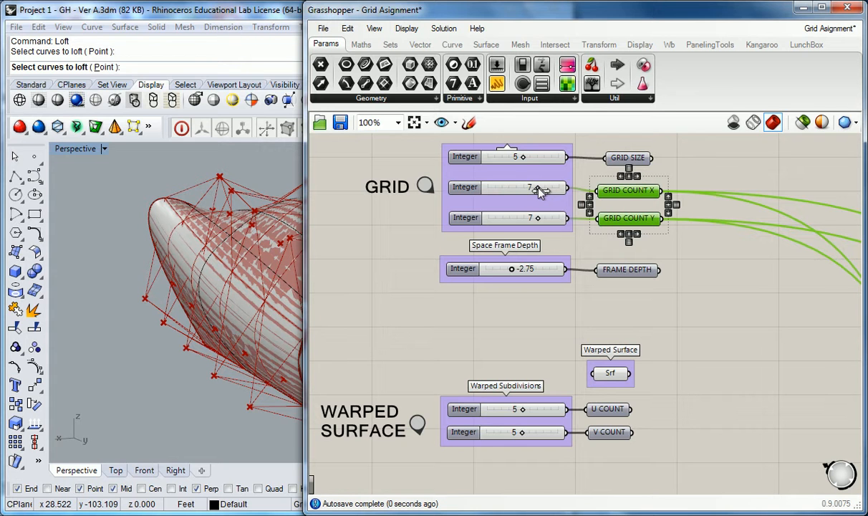
{"action": "left_click", "coordinate": [697, 176]}
{"action": "left_click", "coordinate": [645, 192]}
{"action": "right_click_drag", "start_coordinate": [685, 189], "coordinate": [647, 192]}
{"action": "scroll", "coordinate": [627, 202], "scroll_direction": "down", "scroll_amount": 8}
{"action": "scroll", "coordinate": [594, 375], "scroll_direction": "up", "scroll_amount": 8}
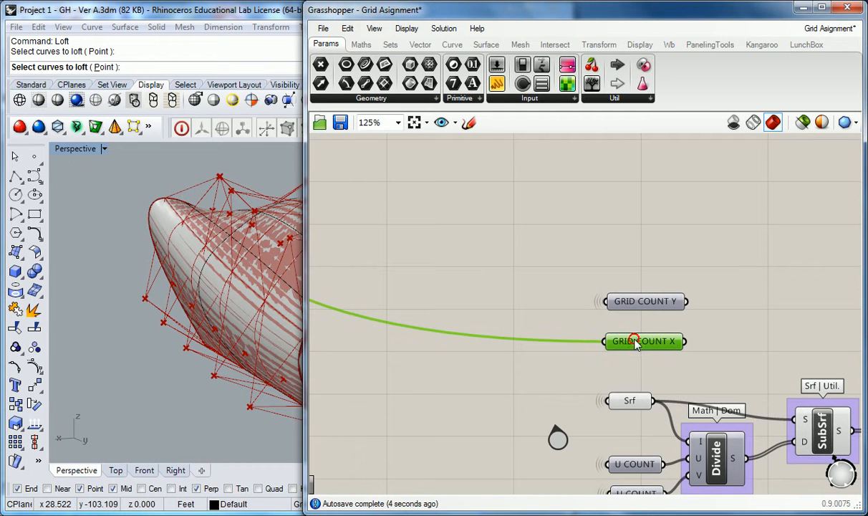
{"action": "left_click", "coordinate": [634, 315]}
{"action": "left_click", "coordinate": [641, 341]}
{"action": "left_click", "coordinate": [538, 300]}
Add an integer parameter fed by the slider's U COUNT parameter and name it U COUNT
{"action": "left_click", "coordinate": [559, 445]}
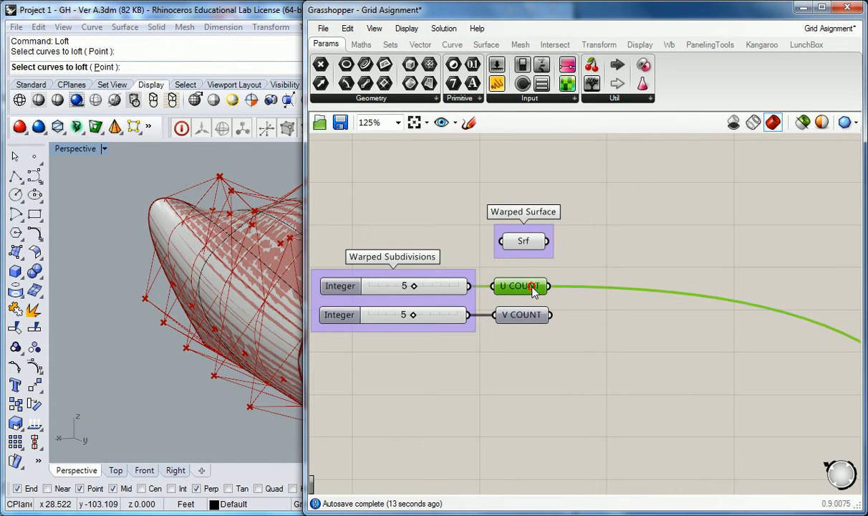
{"action": "left_click", "coordinate": [534, 290]}
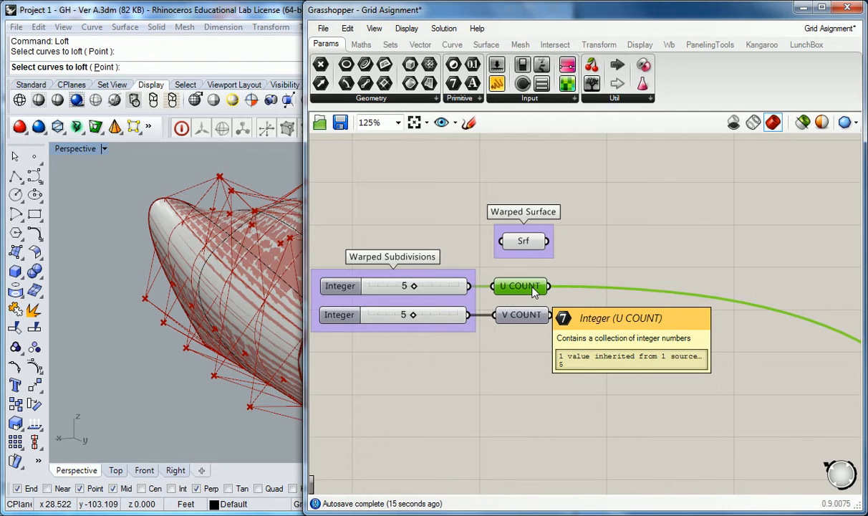
{"action": "left_click_drag", "start_coordinate": [600, 278], "coordinate": [614, 277]}
{"action": "left_click_drag", "start_coordinate": [550, 285], "coordinate": [593, 277]}
{"action": "left_click", "coordinate": [621, 255]}
{"action": "right_click", "coordinate": [612, 280]}
{"action": "left_click_drag", "start_coordinate": [685, 222], "coordinate": [594, 229]}
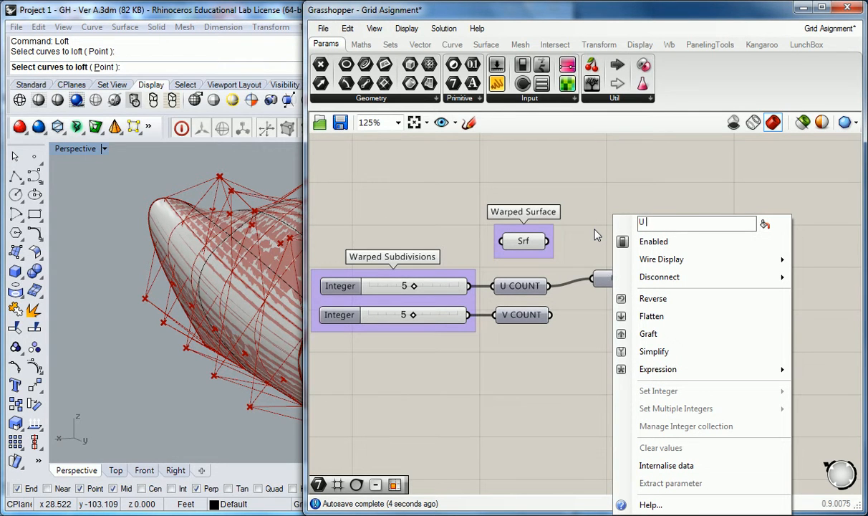
{"action": "type", "text": "U COUNT"}
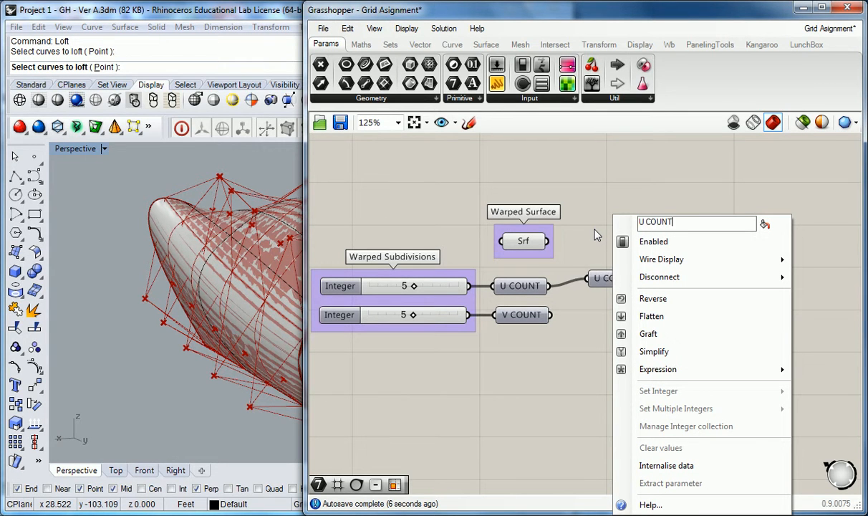
{"action": "left_click", "coordinate": [585, 247]}
Set the wire display of the new U COUNT parameter to Hidden
{"action": "right_click", "coordinate": [591, 281]}
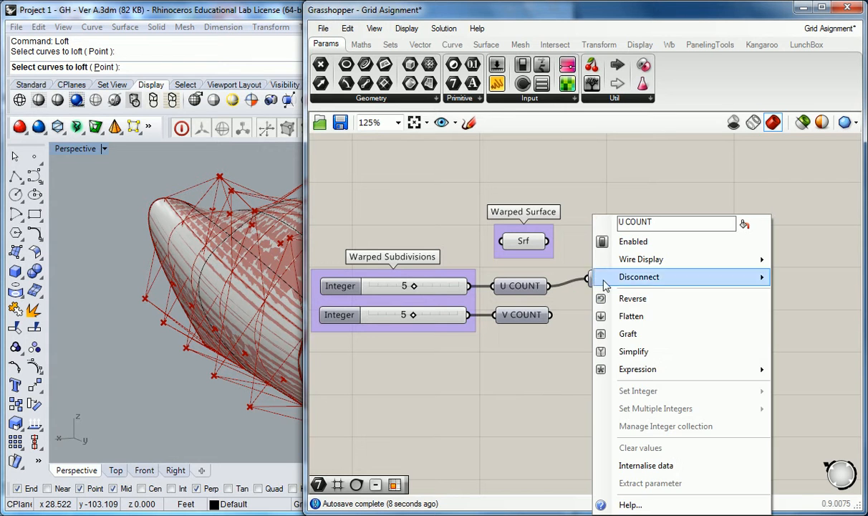
{"action": "mouse_move", "coordinate": [705, 259]}
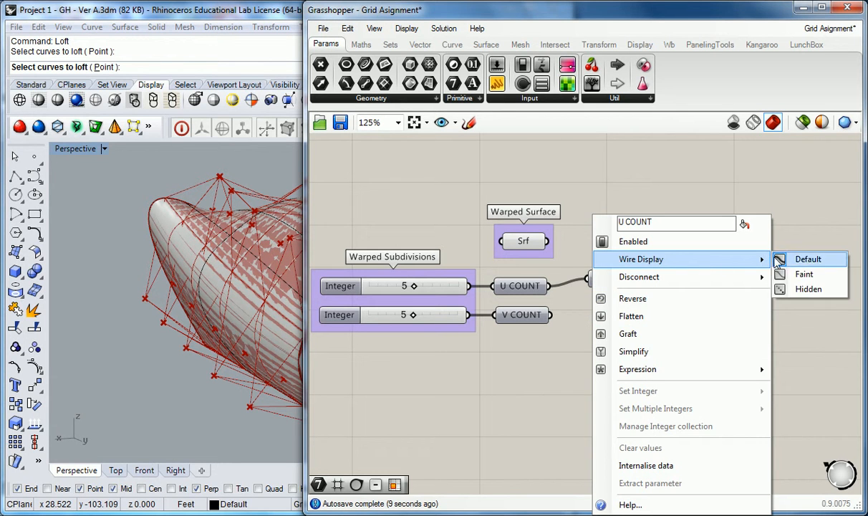
{"action": "left_click", "coordinate": [798, 287]}
{"action": "scroll", "coordinate": [630, 244], "scroll_direction": "down", "scroll_amount": 2}
{"action": "scroll", "coordinate": [552, 251], "scroll_direction": "up", "scroll_amount": 2}
Move the new U COUNT parameter beneath the existing count inputs of the Divide component
{"action": "left_click", "coordinate": [564, 270]}
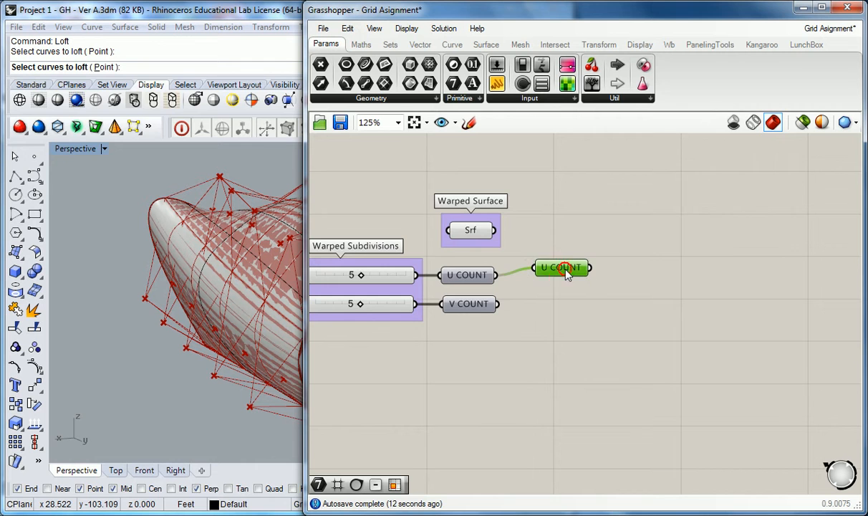
{"action": "scroll", "coordinate": [564, 272], "scroll_direction": "down", "scroll_amount": 6}
{"action": "left_click_drag", "start_coordinate": [562, 270], "coordinate": [573, 437]}
{"action": "scroll", "coordinate": [570, 444], "scroll_direction": "up", "scroll_amount": 7}
{"action": "left_click", "coordinate": [572, 452]}
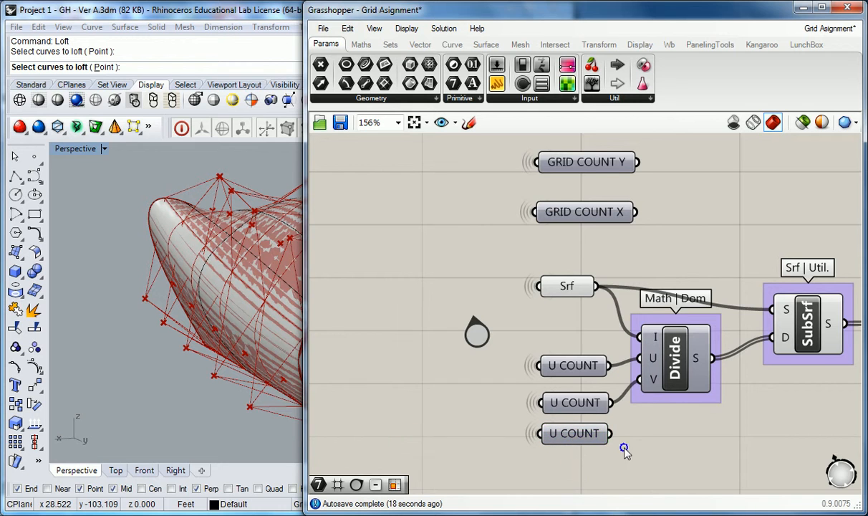
Delete the extra U COUNT parameter below the Divide component's inputs
{"action": "right_click_drag", "start_coordinate": [616, 455], "coordinate": [598, 396]}
{"action": "left_click", "coordinate": [573, 376]}
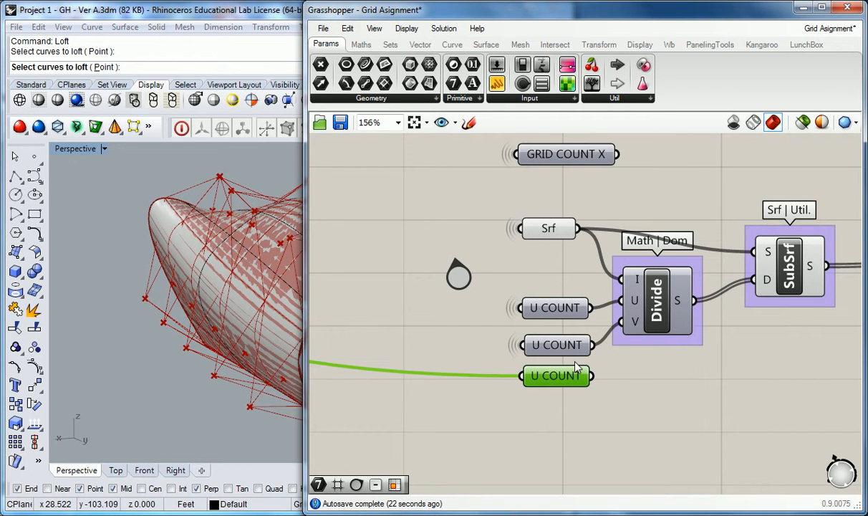
{"action": "key", "text": "Delete"}
Inspect the remote GRID COUNT Y and Srf parameters and the wires they carry
{"action": "scroll", "coordinate": [502, 283], "scroll_direction": "down", "scroll_amount": 3}
{"action": "scroll", "coordinate": [515, 286], "scroll_direction": "up", "scroll_amount": 2}
{"action": "scroll", "coordinate": [524, 288], "scroll_direction": "down", "scroll_amount": 1}
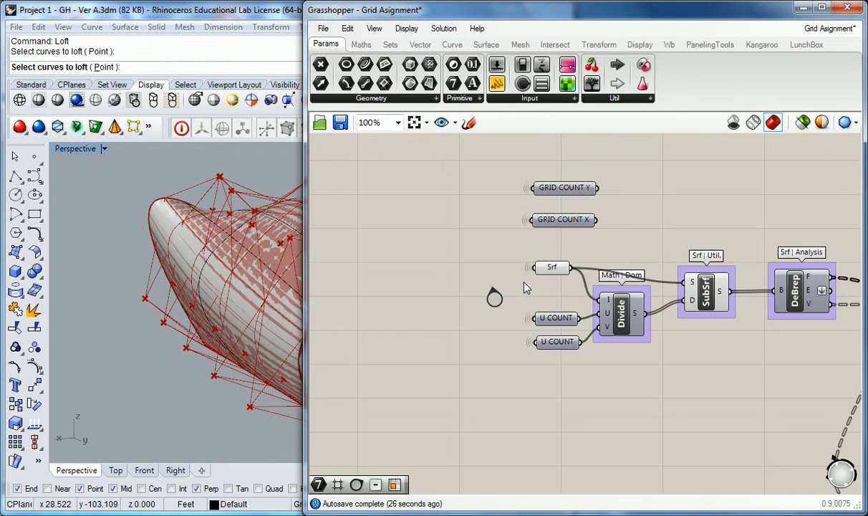
{"action": "mouse_move", "coordinate": [583, 188]}
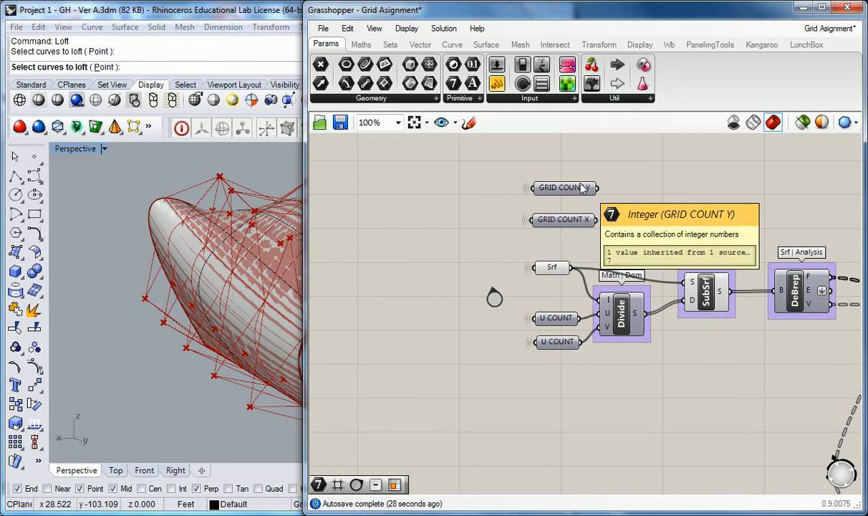
{"action": "left_click", "coordinate": [555, 268]}
{"action": "left_click_drag", "start_coordinate": [555, 267], "coordinate": [554, 269]}
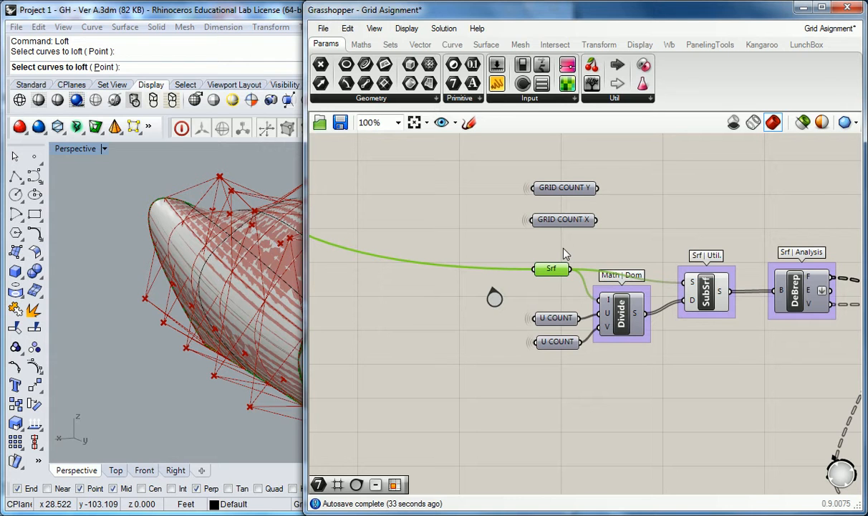
Set the GRID COUNT X and GRID COUNT Y sliders to 5 and move the Warped Surface parameter above the Warped Subdivisions sliders
{"action": "left_click", "coordinate": [494, 300]}
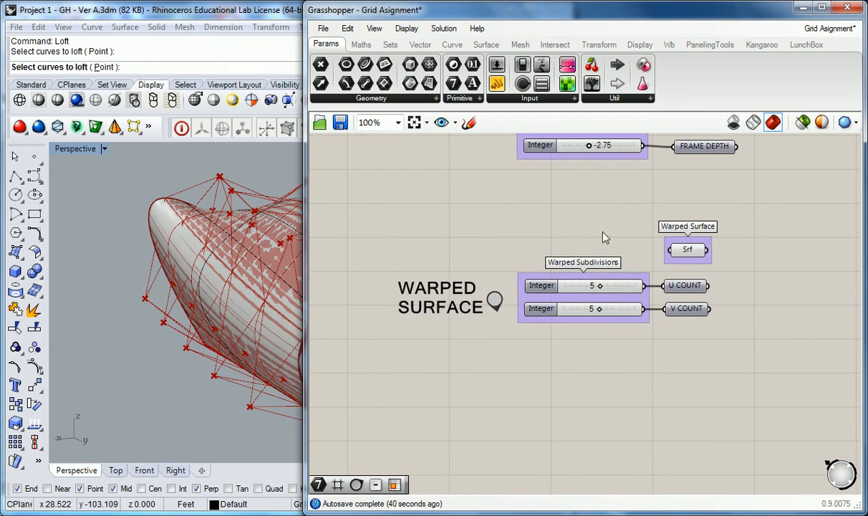
{"action": "right_click_drag", "start_coordinate": [602, 243], "coordinate": [590, 323]}
{"action": "left_click_drag", "start_coordinate": [603, 154], "coordinate": [582, 154]}
{"action": "mouse_move", "coordinate": [603, 188]}
{"action": "left_mouse_down"}
{"action": "mouse_move", "coordinate": [587, 186]}
{"action": "mouse_move", "coordinate": [590, 154]}
{"action": "left_mouse_up"}
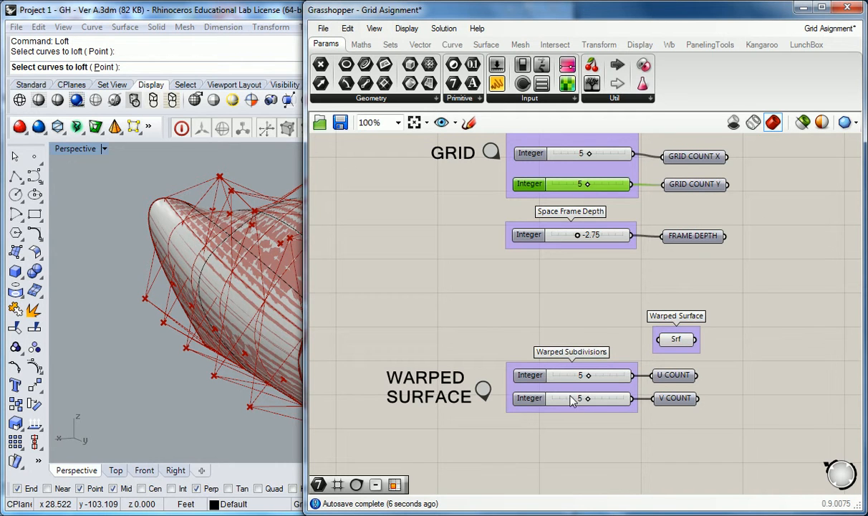
{"action": "left_click_drag", "start_coordinate": [672, 347], "coordinate": [613, 338]}
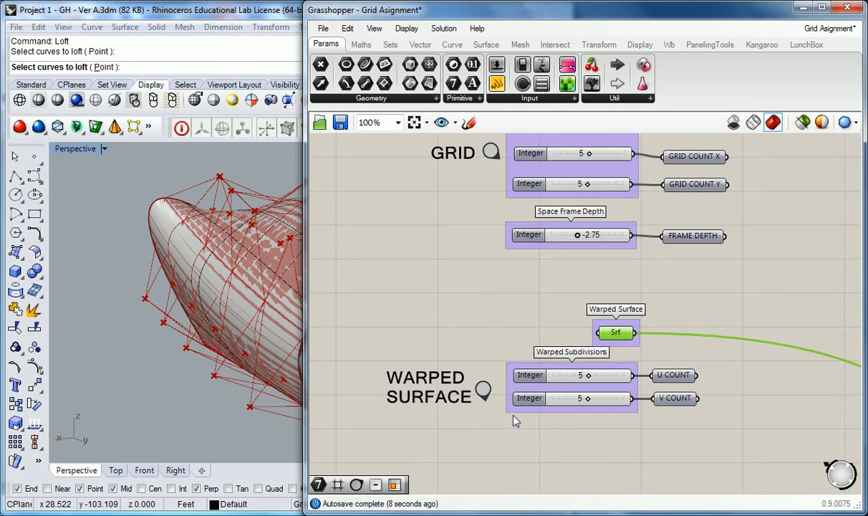
{"action": "left_click", "coordinate": [483, 389]}
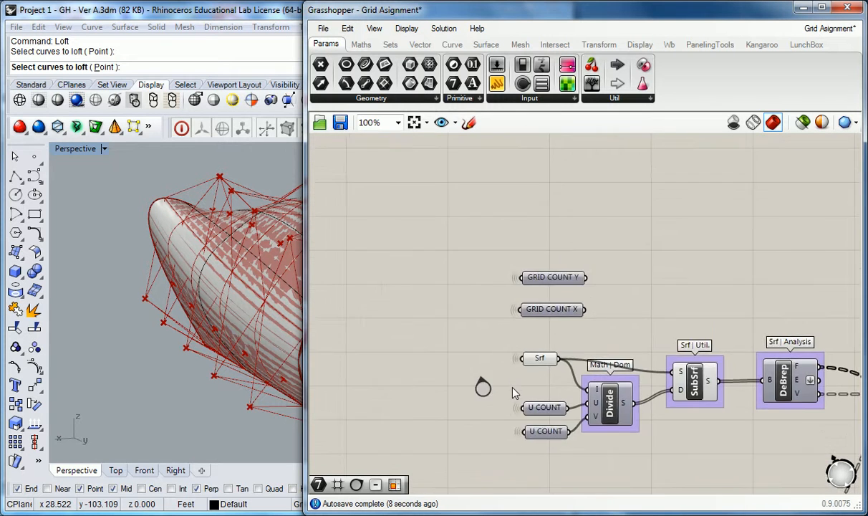
Shift the Divide component slightly away from its inputs and raise the SubSrf component to tidy the wires
{"action": "left_click_drag", "start_coordinate": [500, 347], "coordinate": [505, 347]}
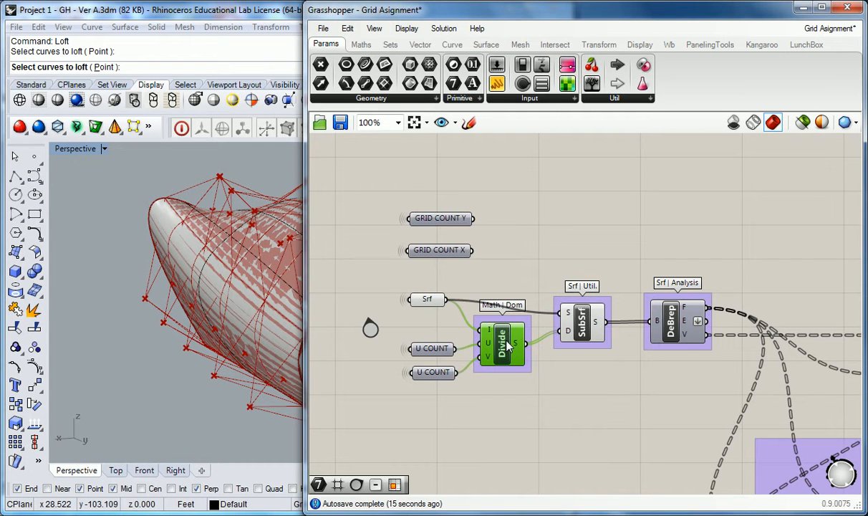
{"action": "left_click_drag", "start_coordinate": [583, 323], "coordinate": [587, 309]}
{"action": "left_click_drag", "start_coordinate": [496, 361], "coordinate": [504, 362]}
{"action": "left_click_drag", "start_coordinate": [450, 326], "coordinate": [428, 390]}
{"action": "left_click", "coordinate": [488, 399]}
Rename the parameter feeding the Divide component's V input to V COUNT
{"action": "left_click", "coordinate": [432, 374]}
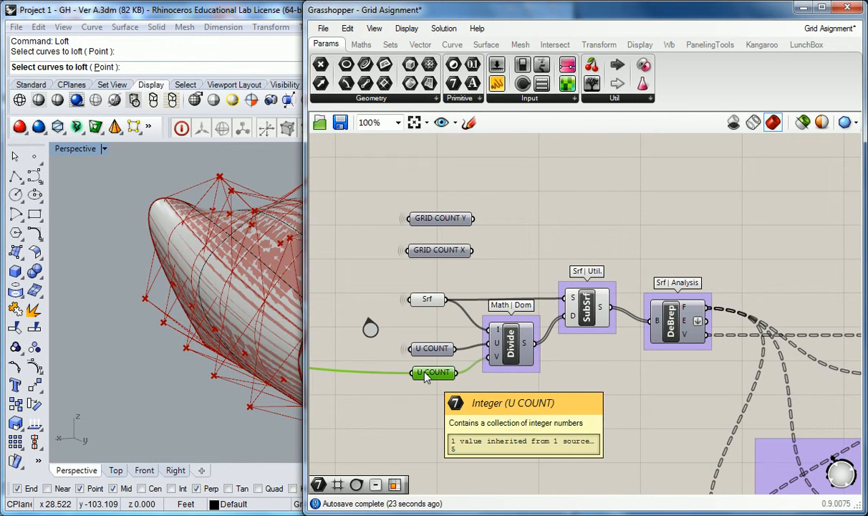
{"action": "right_click", "coordinate": [427, 375]}
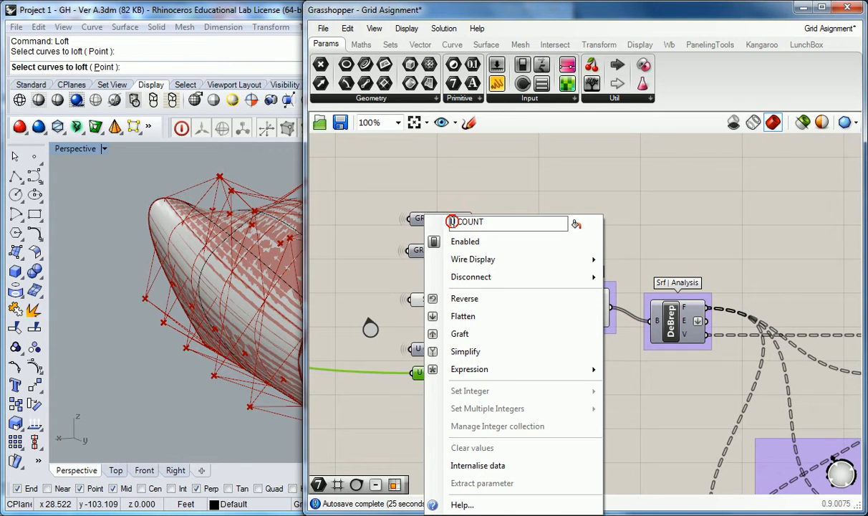
{"action": "left_click_drag", "start_coordinate": [456, 223], "coordinate": [447, 226]}
{"action": "type", "text": "V"}
{"action": "left_click", "coordinate": [515, 175]}
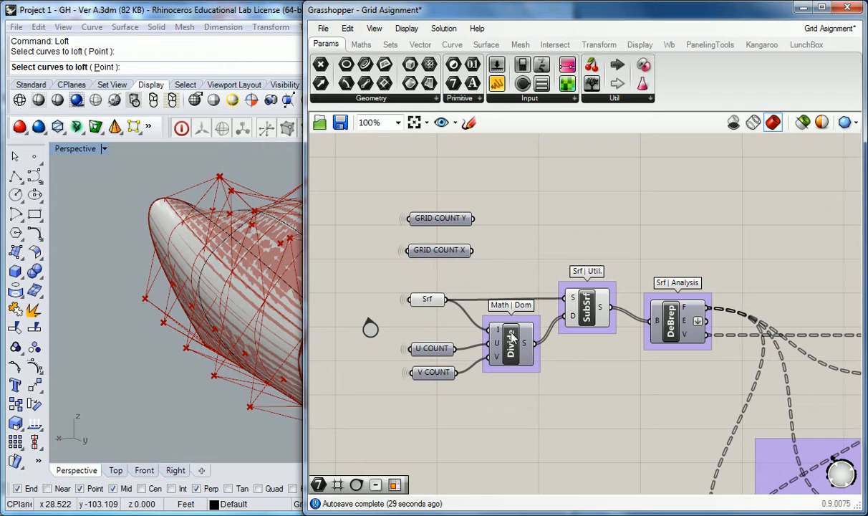
Inspect the Divide component's U input, its two count parameters, and the SubSrf component's subdivided surface in the viewport
{"action": "mouse_move", "coordinate": [498, 349]}
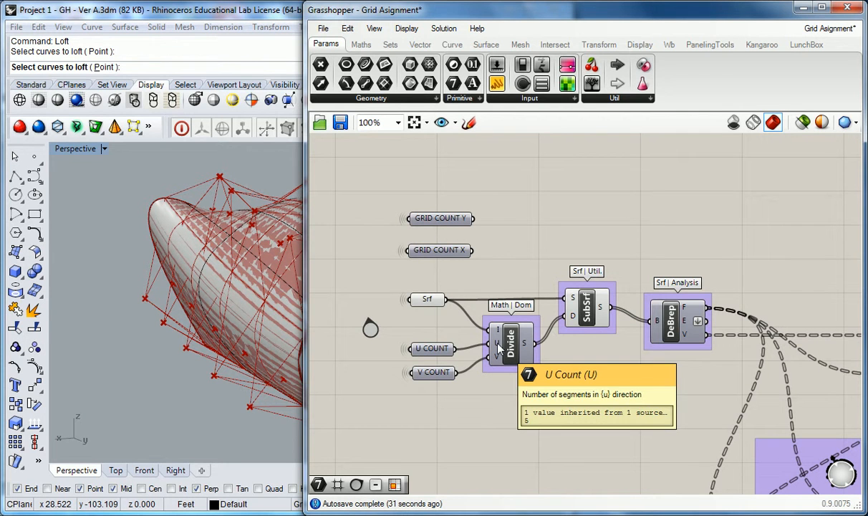
{"action": "left_click_drag", "start_coordinate": [440, 330], "coordinate": [414, 380]}
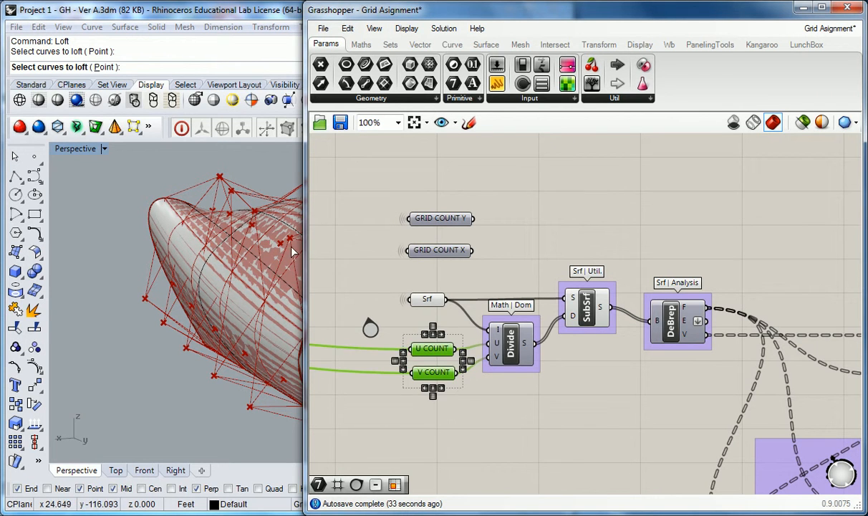
{"action": "left_click", "coordinate": [554, 290]}
{"action": "right_click_drag", "start_coordinate": [585, 273], "coordinate": [517, 273]}
{"action": "left_click", "coordinate": [513, 304]}
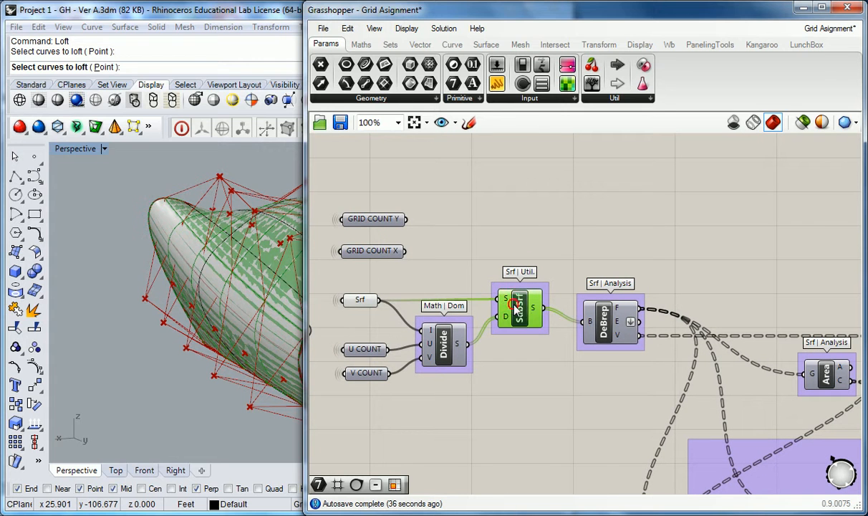
{"action": "mouse_move", "coordinate": [521, 311]}
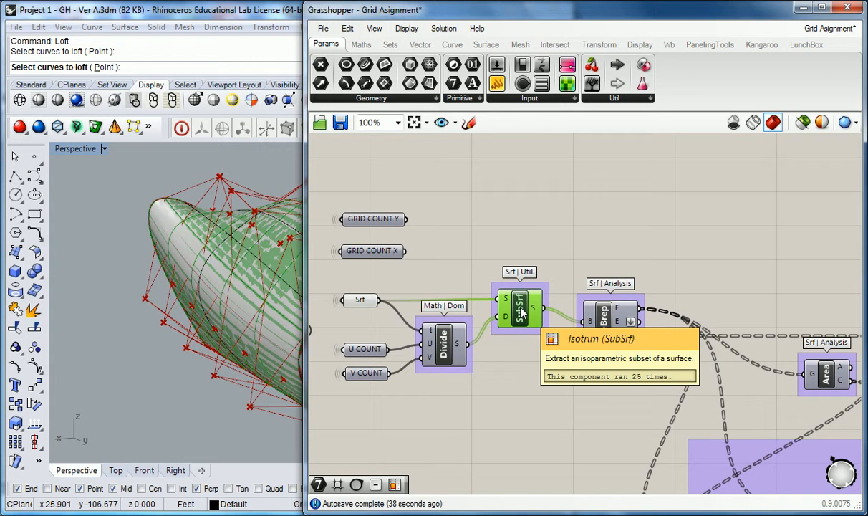
Tidy the layout by raising DeBrep, aligning the Area component beside it and shifting the purple group away
{"action": "left_click_drag", "start_coordinate": [603, 327], "coordinate": [601, 310]}
{"action": "right_click_drag", "start_coordinate": [685, 273], "coordinate": [528, 245]}
{"action": "scroll", "coordinate": [570, 250], "scroll_direction": "down", "scroll_amount": 4}
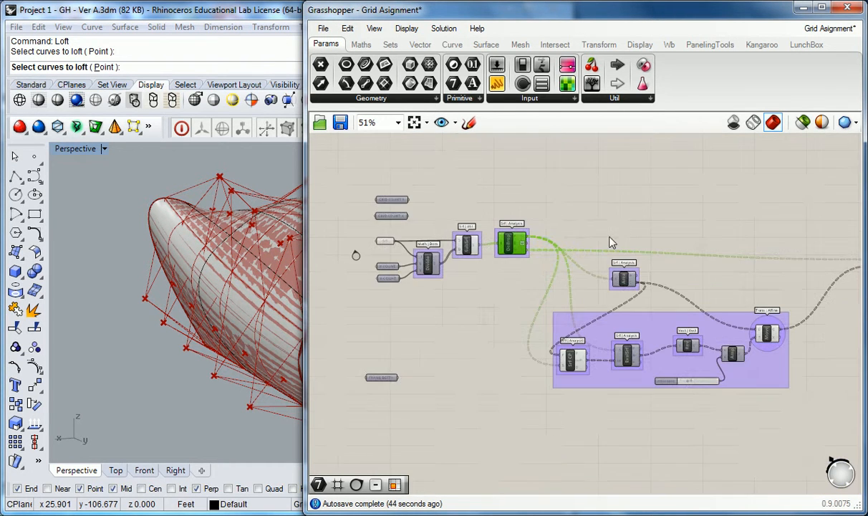
{"action": "right_click_drag", "start_coordinate": [587, 225], "coordinate": [448, 243]}
{"action": "left_click_drag", "start_coordinate": [395, 192], "coordinate": [644, 429]}
{"action": "left_click_drag", "start_coordinate": [494, 322], "coordinate": [595, 339]}
{"action": "left_click_drag", "start_coordinate": [462, 275], "coordinate": [437, 234]}
{"action": "left_click", "coordinate": [503, 201]}
{"action": "right_click_drag", "start_coordinate": [503, 201], "coordinate": [722, 227]}
{"action": "scroll", "coordinate": [561, 267], "scroll_direction": "up", "scroll_amount": 4}
{"action": "right_click_drag", "start_coordinate": [512, 229], "coordinate": [595, 233]}
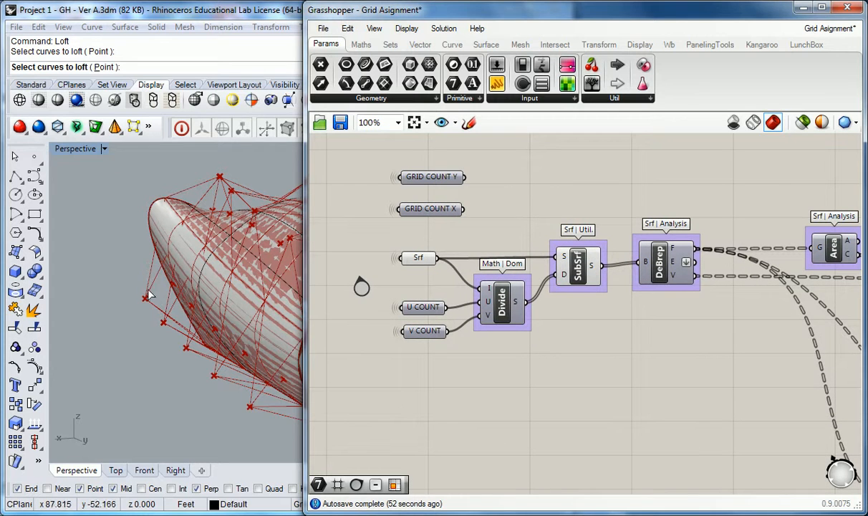
Turn on the preview of the DeBrep component
{"action": "right_click_drag", "start_coordinate": [152, 312], "coordinate": [240, 304]}
{"action": "left_click", "coordinate": [648, 263]}
{"action": "right_click", "coordinate": [657, 267]}
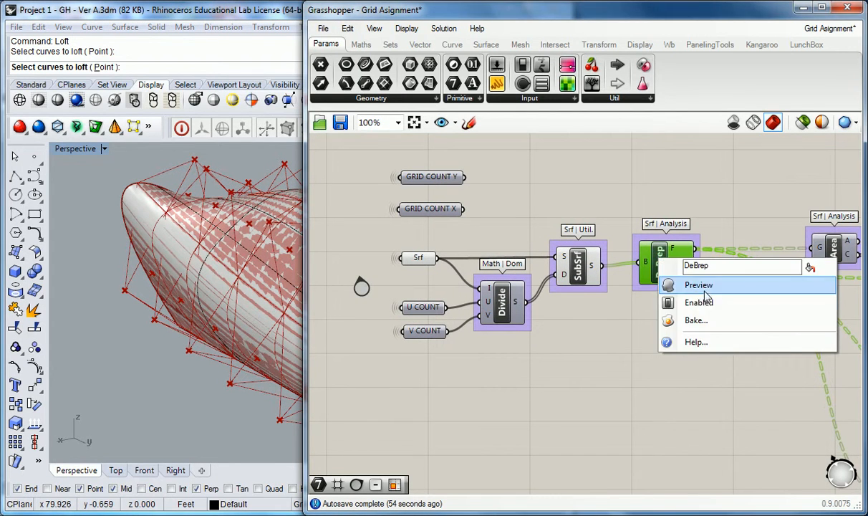
{"action": "left_click", "coordinate": [706, 304]}
In Rhino, cancel the pending Loft command and hide the lofted surface that covers the Grasshopper preview
{"action": "right_click_drag", "start_coordinate": [284, 270], "coordinate": [165, 296], "text": "shift"}
{"action": "scroll", "coordinate": [183, 282], "scroll_direction": "down", "scroll_amount": 5}
{"action": "key", "text": "Escape"}
{"action": "left_click", "coordinate": [164, 270]}
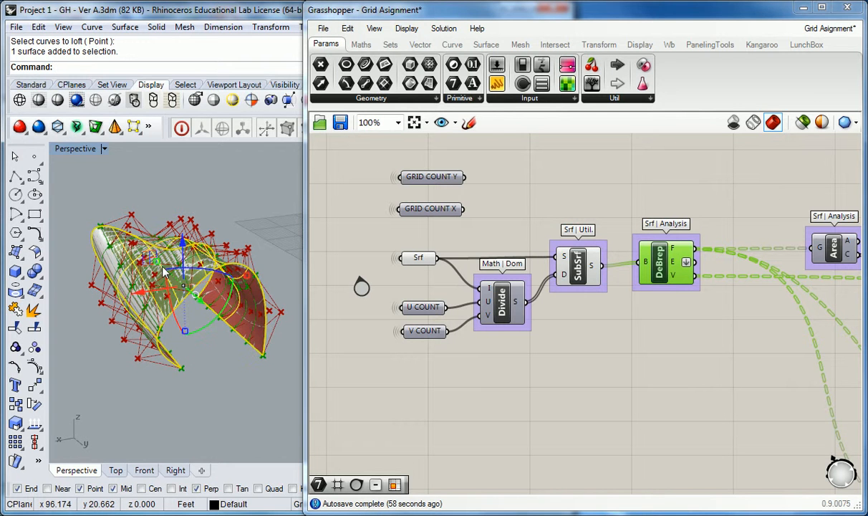
{"action": "key", "text": "Return"}
{"action": "right_click_drag", "start_coordinate": [201, 287], "coordinate": [220, 261]}
{"action": "scroll", "coordinate": [244, 336], "scroll_direction": "up", "scroll_amount": 6}
{"action": "right_click_drag", "start_coordinate": [245, 337], "coordinate": [218, 303]}
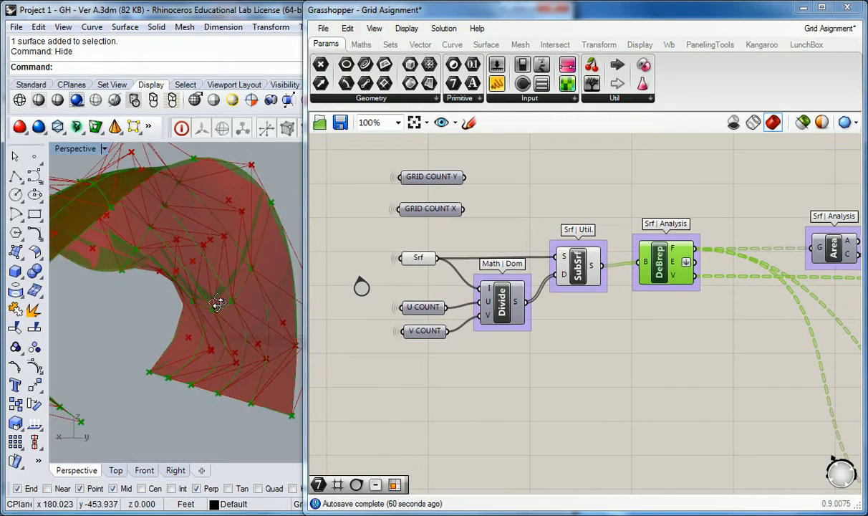
Review the definition from DeBrep through to the Line component and examine the previewed surface from another angle
{"action": "left_click", "coordinate": [666, 339]}
{"action": "scroll", "coordinate": [673, 335], "scroll_direction": "down", "scroll_amount": 3}
{"action": "right_click_drag", "start_coordinate": [678, 332], "coordinate": [507, 270]}
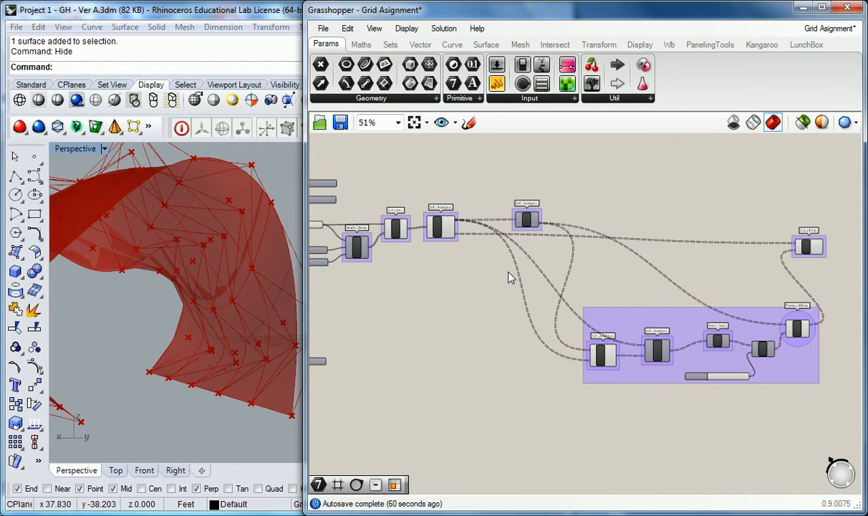
{"action": "right_click_drag", "start_coordinate": [734, 295], "coordinate": [682, 307]}
{"action": "mouse_move", "coordinate": [601, 304]}
{"action": "right_mouse_down"}
{"action": "mouse_move", "coordinate": [604, 334]}
{"action": "mouse_move", "coordinate": [610, 310]}
{"action": "right_mouse_up"}
{"action": "scroll", "coordinate": [604, 337], "scroll_direction": "up", "scroll_amount": 3}
{"action": "scroll", "coordinate": [172, 268], "scroll_direction": "up", "scroll_amount": 4}
{"action": "right_click_drag", "start_coordinate": [181, 275], "coordinate": [147, 185]}
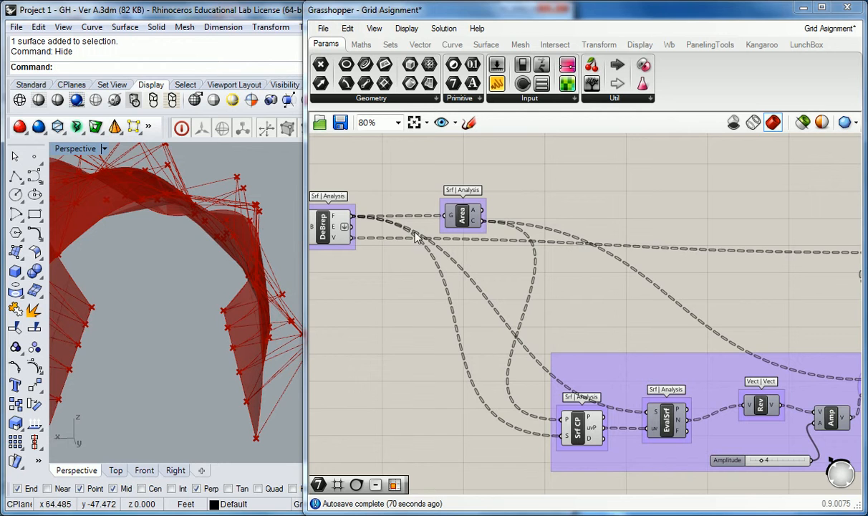
Select the Area and Srf CP components in turn to examine their points on the surface in the viewport
{"action": "left_click", "coordinate": [462, 215]}
{"action": "right_click_drag", "start_coordinate": [458, 212], "coordinate": [492, 212]}
{"action": "right_click_drag", "start_coordinate": [608, 294], "coordinate": [534, 217]}
{"action": "left_click", "coordinate": [580, 264]}
{"action": "left_click", "coordinate": [536, 354]}
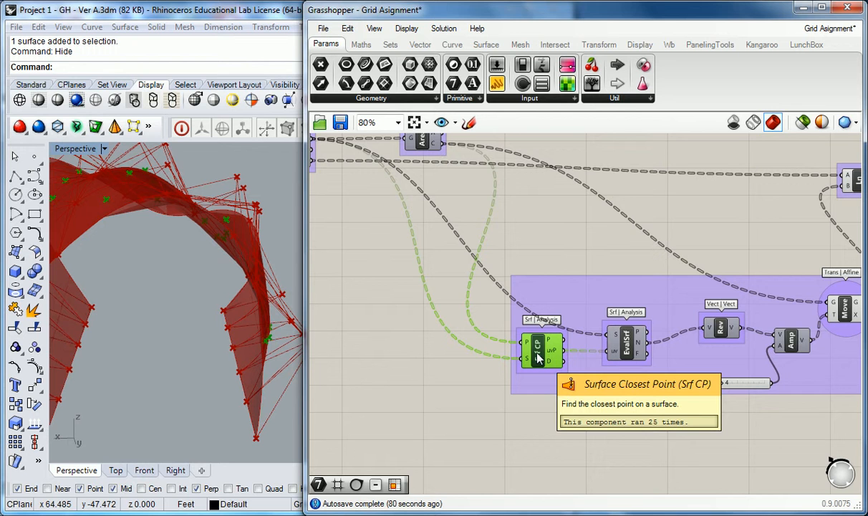
{"action": "left_click", "coordinate": [541, 232]}
{"action": "right_click_drag", "start_coordinate": [540, 232], "coordinate": [614, 268]}
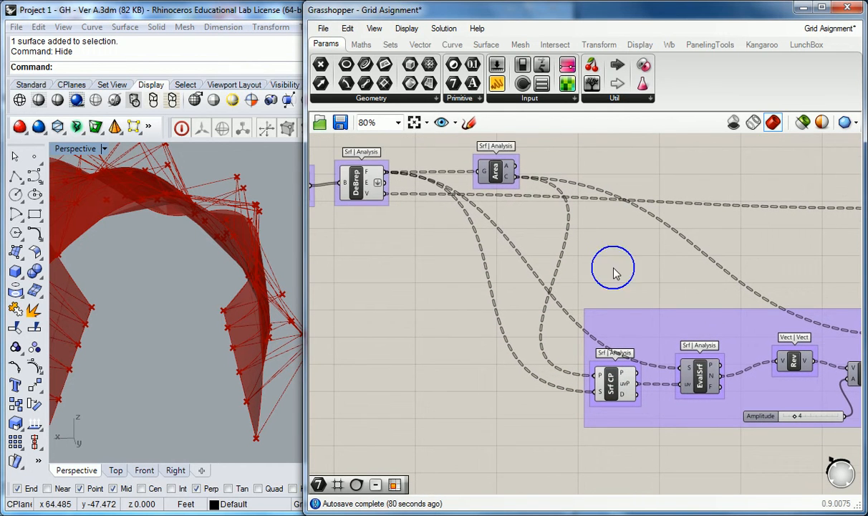
Trace the DeBrep faces and the Area centroids into Srf CP and inspect its Point input data
{"action": "mouse_move", "coordinate": [373, 174]}
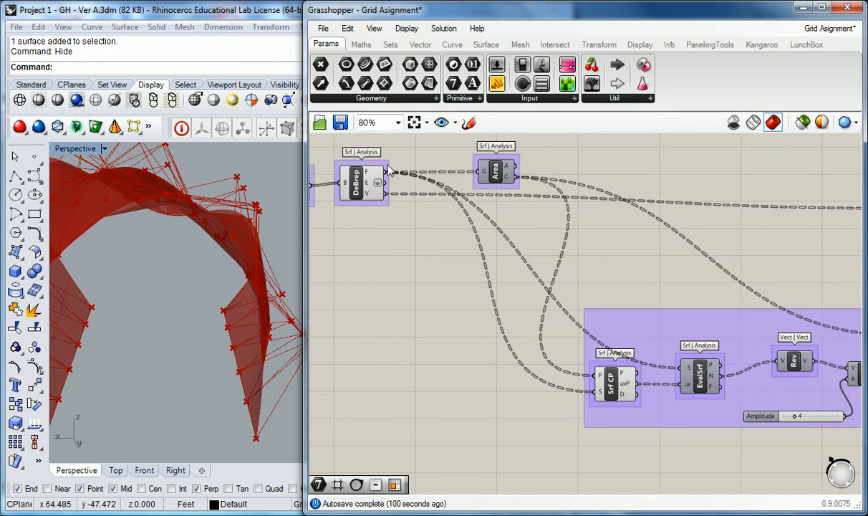
{"action": "mouse_move", "coordinate": [600, 396]}
{"action": "right_click_drag", "start_coordinate": [592, 288], "coordinate": [574, 286]}
{"action": "left_click", "coordinate": [478, 174]}
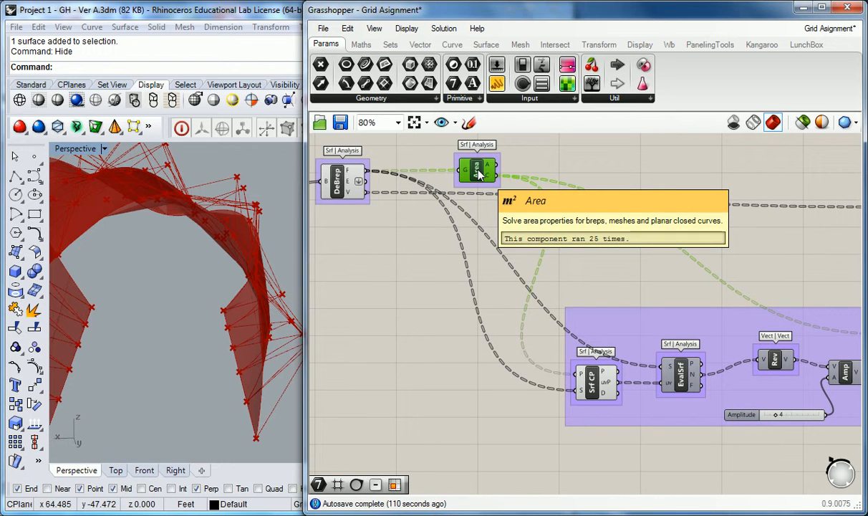
{"action": "right_click_drag", "start_coordinate": [478, 174], "coordinate": [496, 189]}
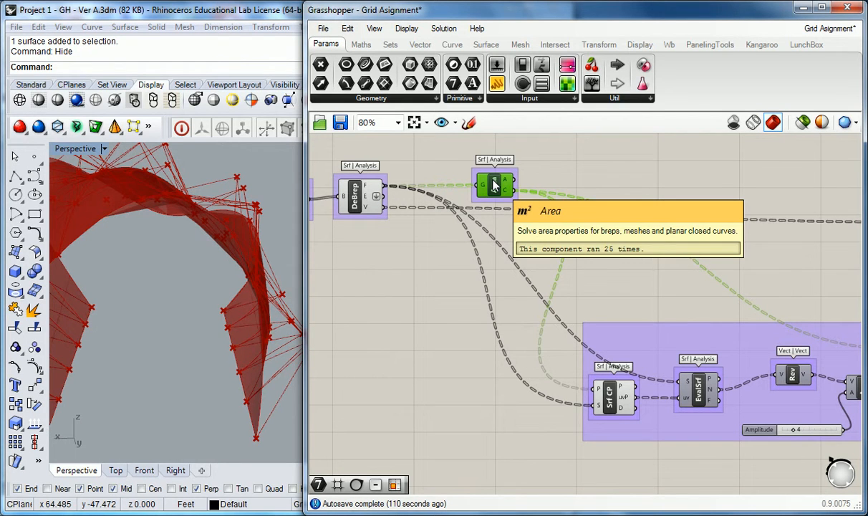
{"action": "right_click_drag", "start_coordinate": [493, 182], "coordinate": [475, 173]}
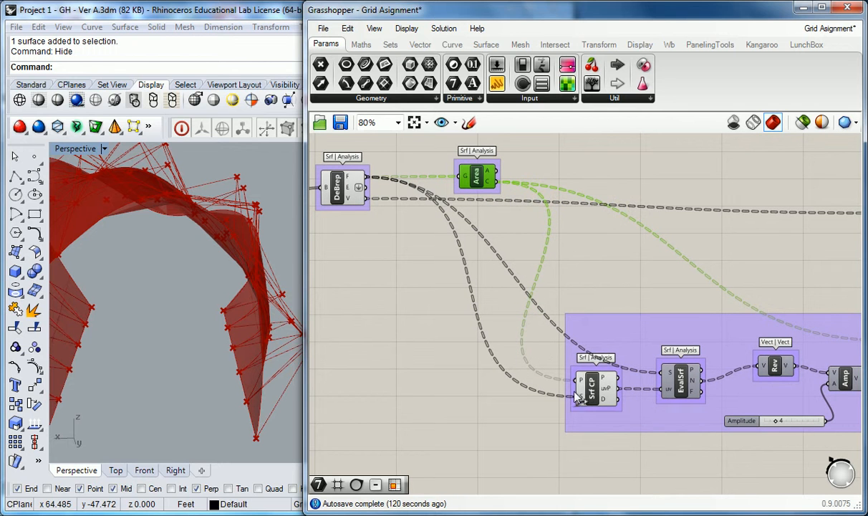
{"action": "mouse_move", "coordinate": [583, 383]}
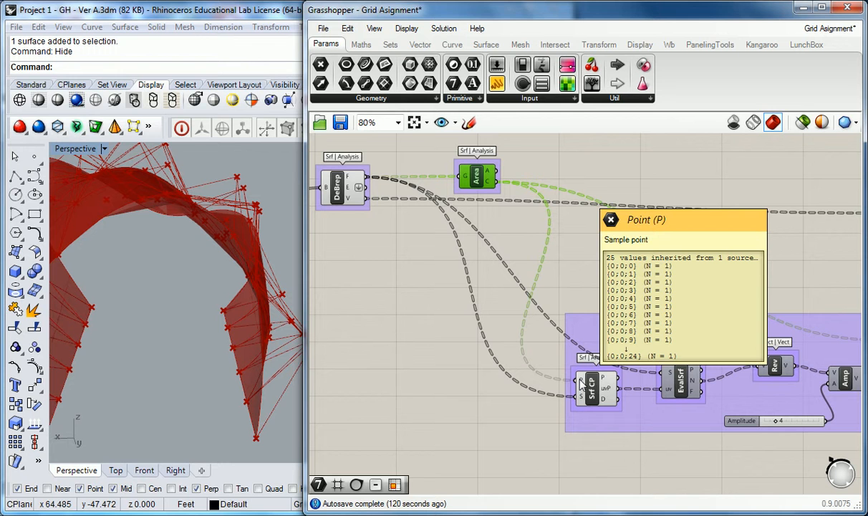
Inspect Srf CP's uvP output and the EvalSrf component it feeds
{"action": "right_click_drag", "start_coordinate": [233, 204], "coordinate": [213, 241]}
{"action": "right_click_drag", "start_coordinate": [405, 241], "coordinate": [399, 236]}
{"action": "right_click_drag", "start_coordinate": [512, 295], "coordinate": [437, 277]}
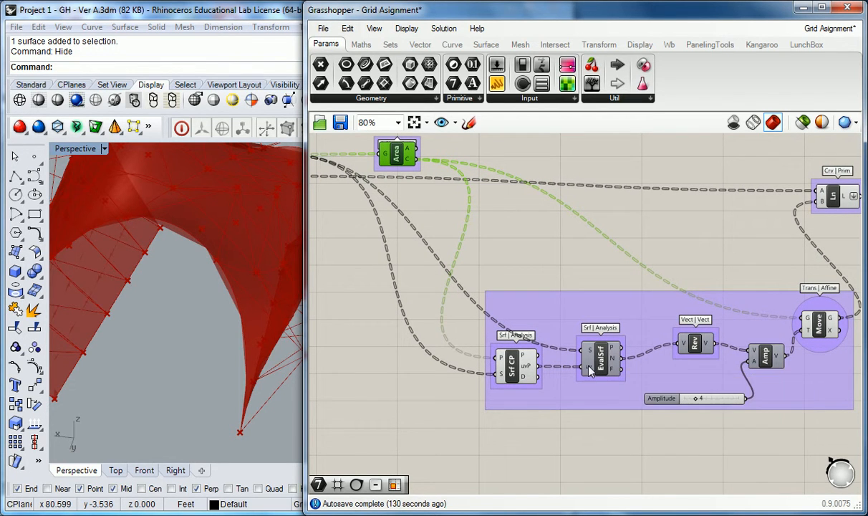
{"action": "mouse_move", "coordinate": [531, 368]}
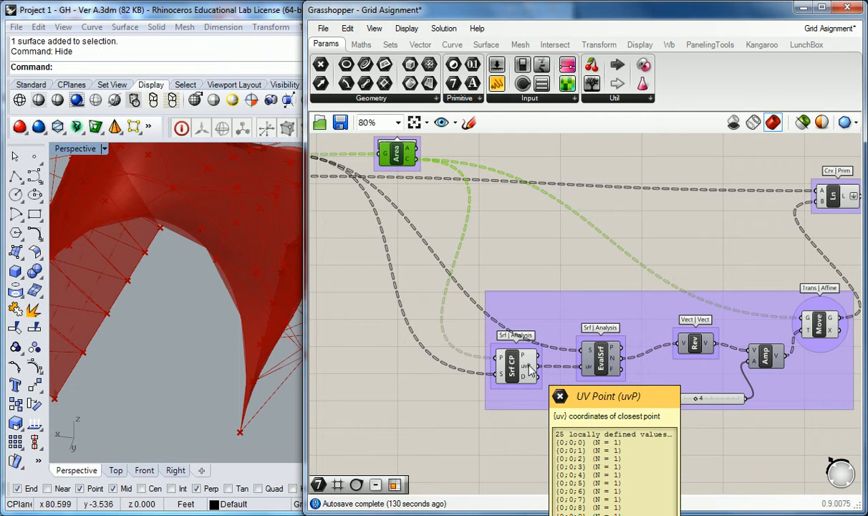
{"action": "mouse_move", "coordinate": [591, 370]}
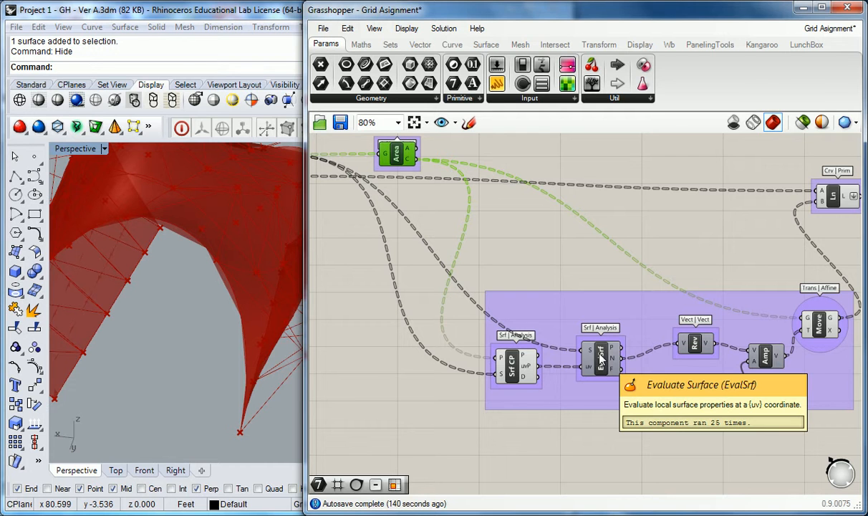
{"action": "right_click_drag", "start_coordinate": [609, 331], "coordinate": [567, 357]}
Tidy the purple group by raising Move and Amp, lowering Rev and shifting the Amplitude slider closer beneath them
{"action": "left_click", "coordinate": [579, 312]}
{"action": "right_click_drag", "start_coordinate": [636, 347], "coordinate": [602, 341]}
{"action": "left_click_drag", "start_coordinate": [745, 344], "coordinate": [744, 333]}
{"action": "right_click_drag", "start_coordinate": [228, 234], "coordinate": [146, 285]}
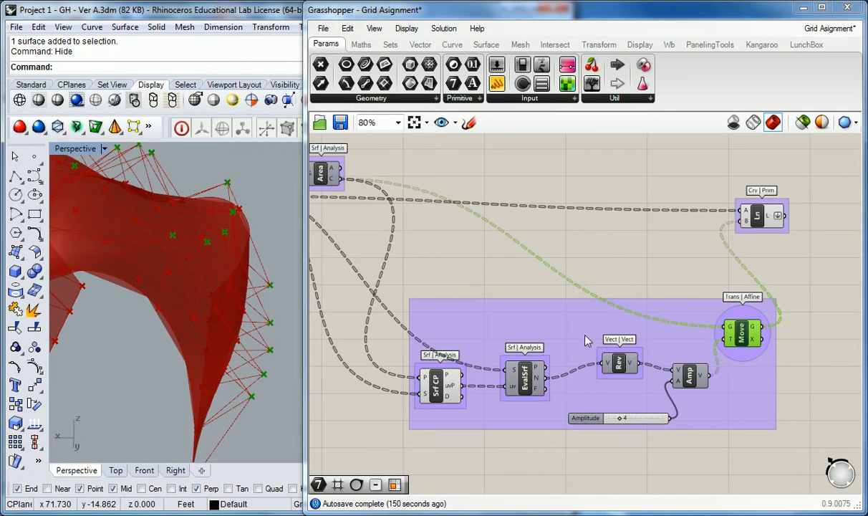
{"action": "left_click_drag", "start_coordinate": [619, 363], "coordinate": [621, 379]}
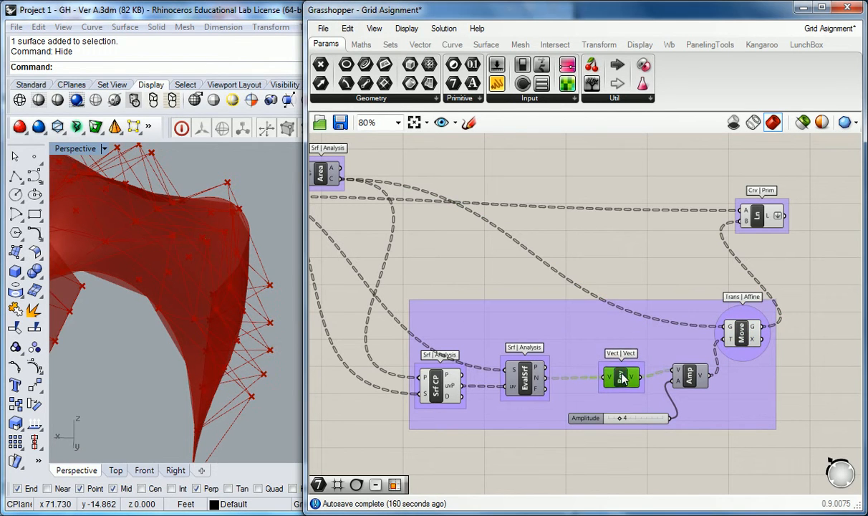
{"action": "left_click", "coordinate": [737, 335]}
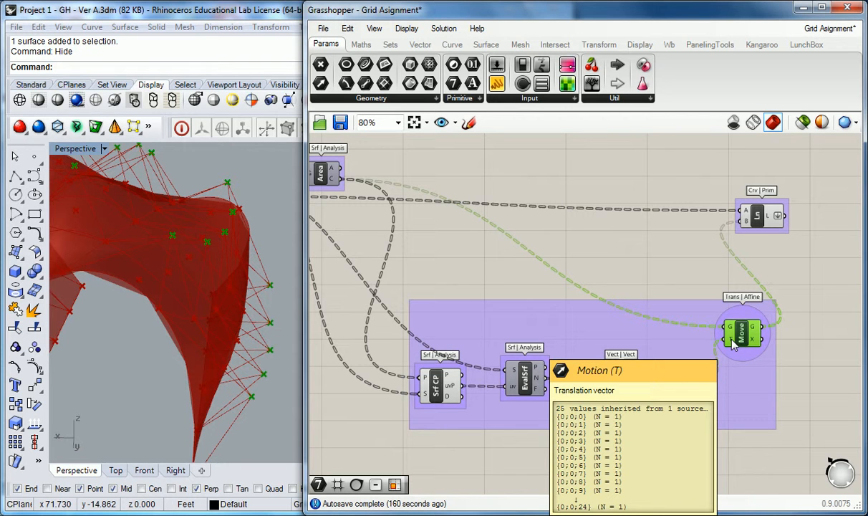
{"action": "left_click_drag", "start_coordinate": [692, 377], "coordinate": [693, 368]}
{"action": "left_click_drag", "start_coordinate": [587, 419], "coordinate": [557, 407]}
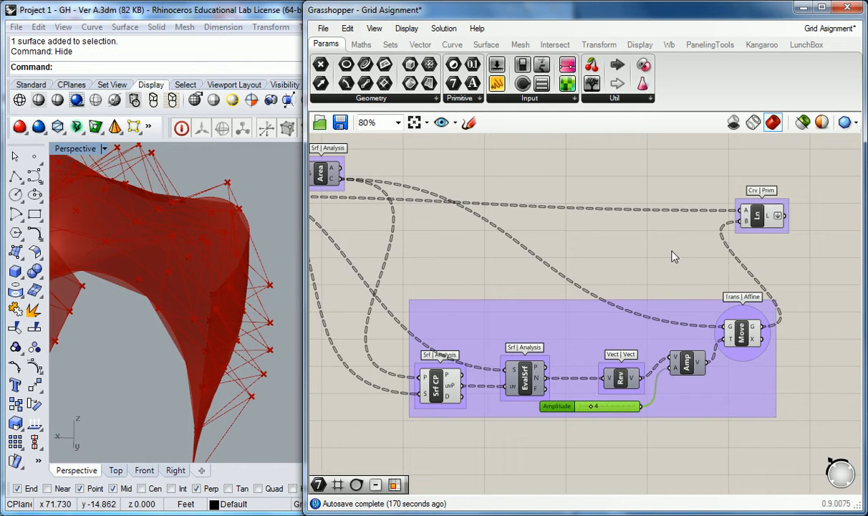
{"action": "right_click_drag", "start_coordinate": [673, 252], "coordinate": [699, 241]}
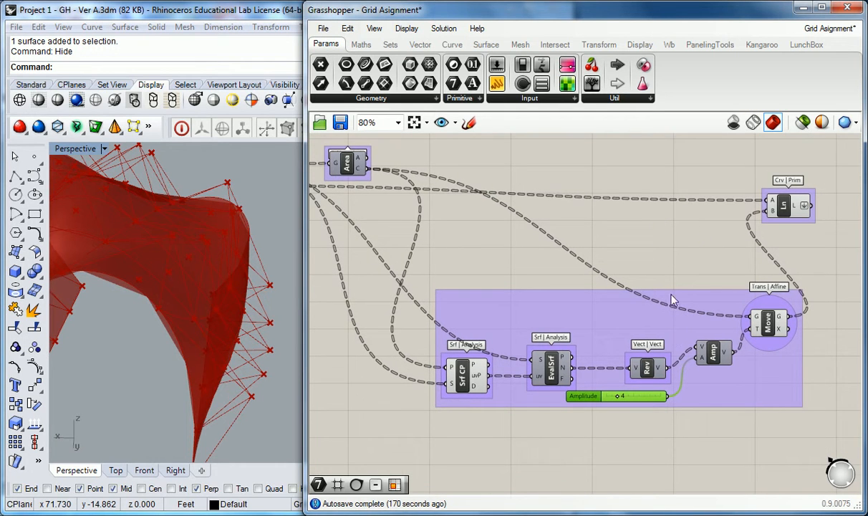
Wire EvalSrf's N output straight into Amp's V input, bypassing Rev, and examine the changed preview from below
{"action": "left_click", "coordinate": [647, 371]}
{"action": "left_click_drag", "start_coordinate": [572, 368], "coordinate": [703, 350]}
{"action": "right_click_drag", "start_coordinate": [159, 338], "coordinate": [196, 341]}
{"action": "right_click", "coordinate": [144, 358]}
{"action": "right_click_drag", "start_coordinate": [141, 360], "coordinate": [231, 267], "text": "shift"}
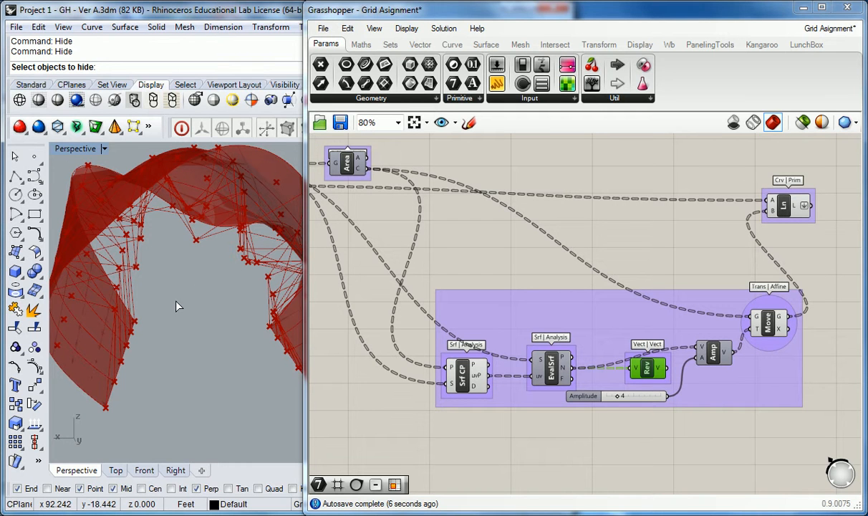
Reconnect Rev's output to Amp's V input and nudge Rev into place between EvalSrf and Amp
{"action": "left_click_drag", "start_coordinate": [668, 368], "coordinate": [693, 345]}
{"action": "left_click_drag", "start_coordinate": [646, 367], "coordinate": [639, 362]}
{"action": "right_click_drag", "start_coordinate": [676, 243], "coordinate": [667, 235]}
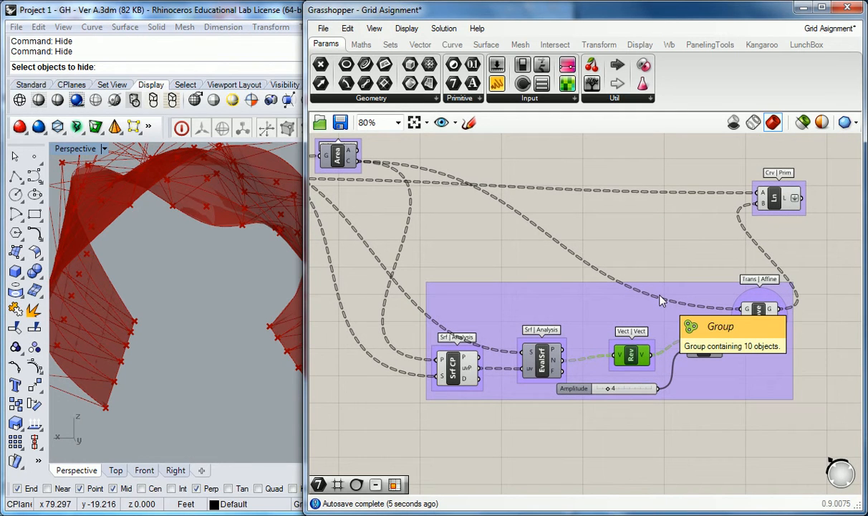
{"action": "right_click_drag", "start_coordinate": [660, 300], "coordinate": [593, 304]}
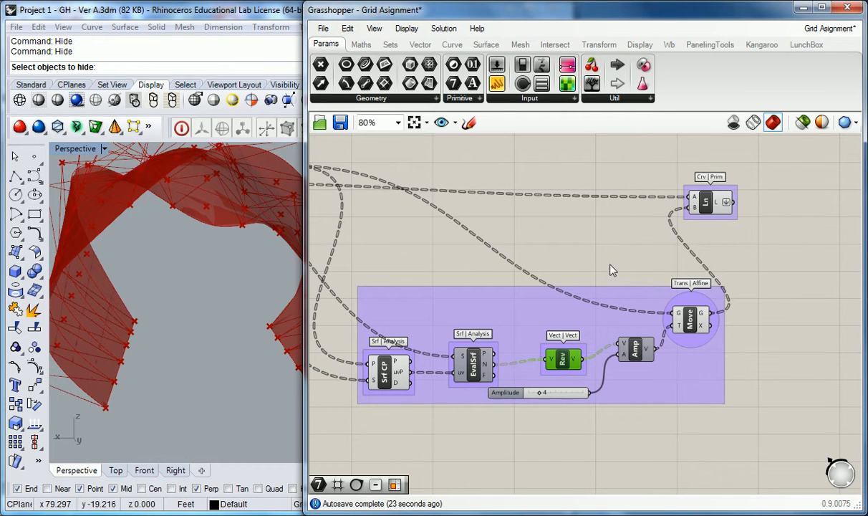
Select the Move component and examine its offset points around the surface in the viewport
{"action": "right_click_drag", "start_coordinate": [621, 319], "coordinate": [580, 309]}
{"action": "left_click", "coordinate": [653, 310]}
{"action": "right_click_drag", "start_coordinate": [574, 247], "coordinate": [591, 255]}
{"action": "right_click_drag", "start_coordinate": [247, 188], "coordinate": [233, 262]}
{"action": "left_click", "coordinate": [507, 236]}
{"action": "right_click_drag", "start_coordinate": [443, 230], "coordinate": [568, 240]}
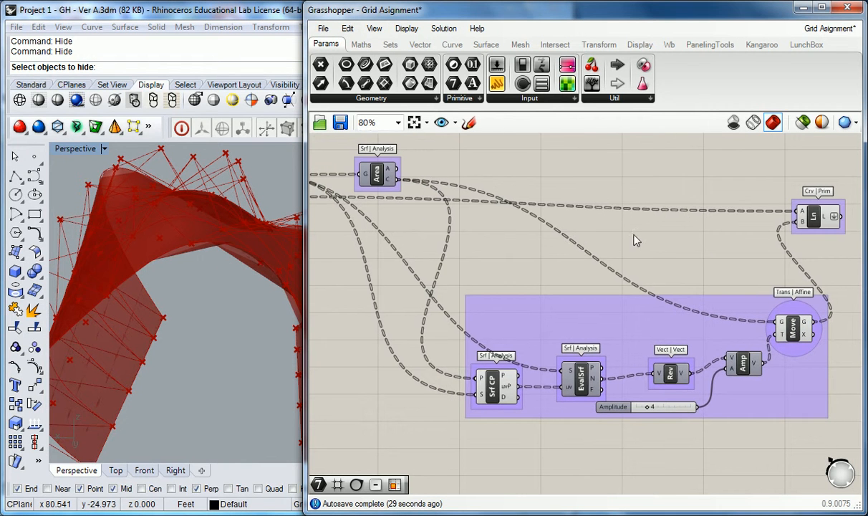
Trace the data feeding the Line component by inspecting Area's Centroid output, Move, the Line End Point input and DeBrep's Vertices output
{"action": "scroll", "coordinate": [616, 239], "scroll_direction": "down", "scroll_amount": 2}
{"action": "scroll", "coordinate": [432, 162], "scroll_direction": "up", "scroll_amount": 1}
{"action": "mouse_move", "coordinate": [387, 203]}
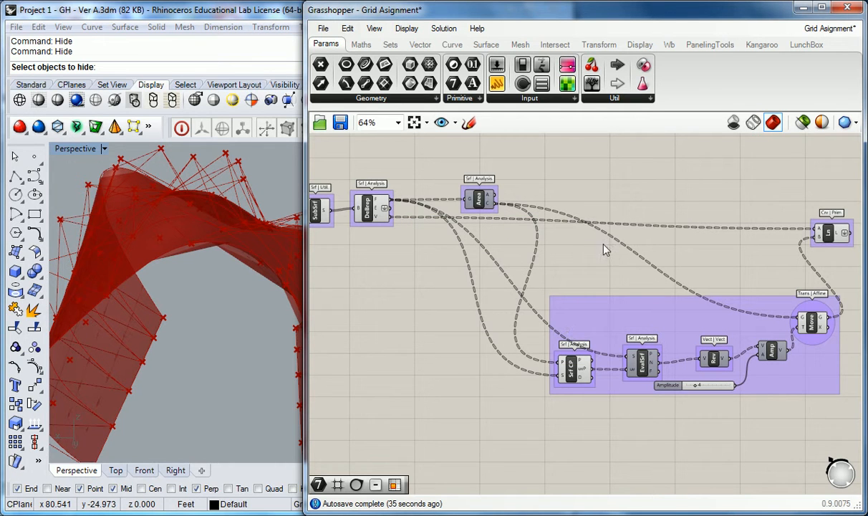
{"action": "right_click_drag", "start_coordinate": [723, 282], "coordinate": [669, 280]}
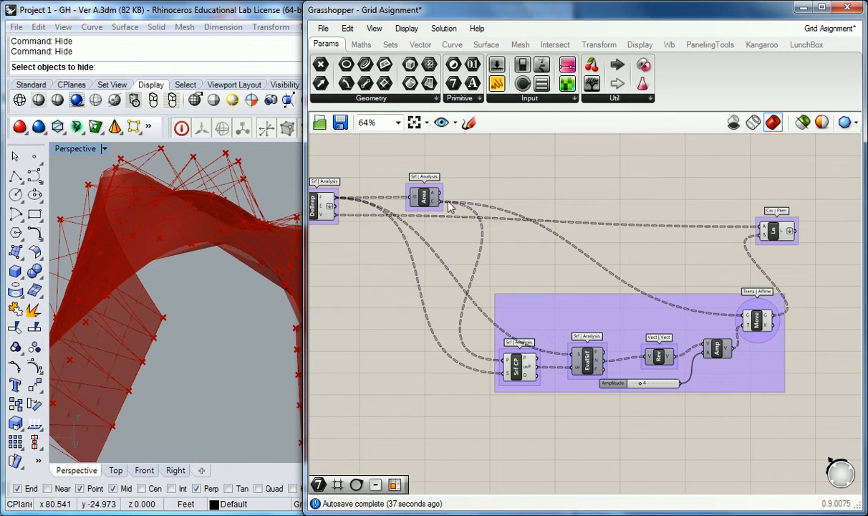
{"action": "mouse_move", "coordinate": [438, 206]}
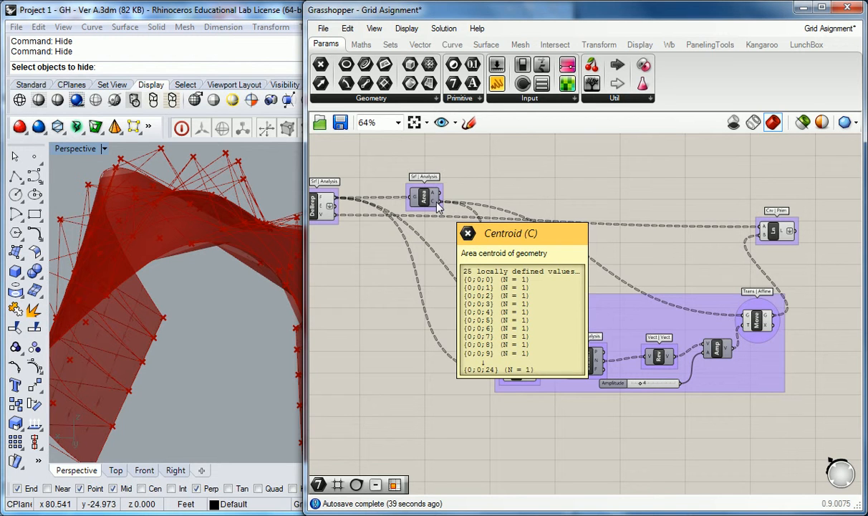
{"action": "mouse_move", "coordinate": [745, 319]}
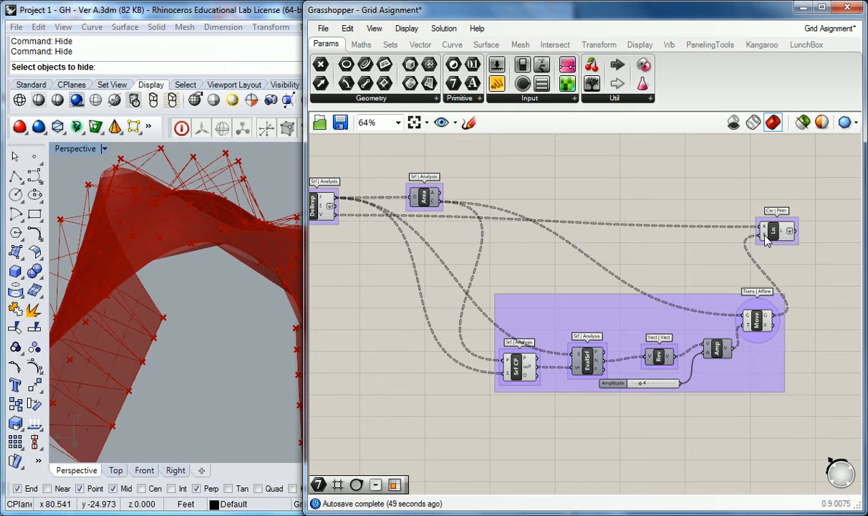
{"action": "mouse_move", "coordinate": [764, 234]}
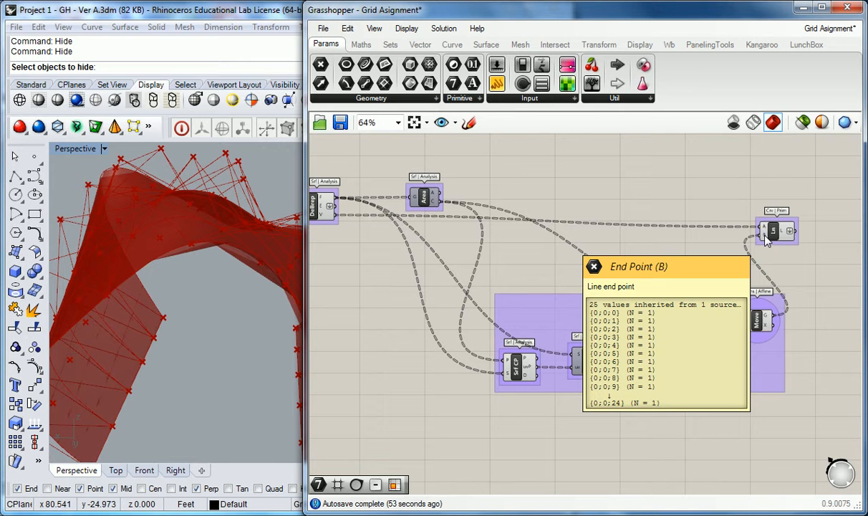
{"action": "right_click_drag", "start_coordinate": [623, 173], "coordinate": [658, 163]}
{"action": "right_click_drag", "start_coordinate": [577, 171], "coordinate": [598, 189]}
{"action": "mouse_move", "coordinate": [384, 225]}
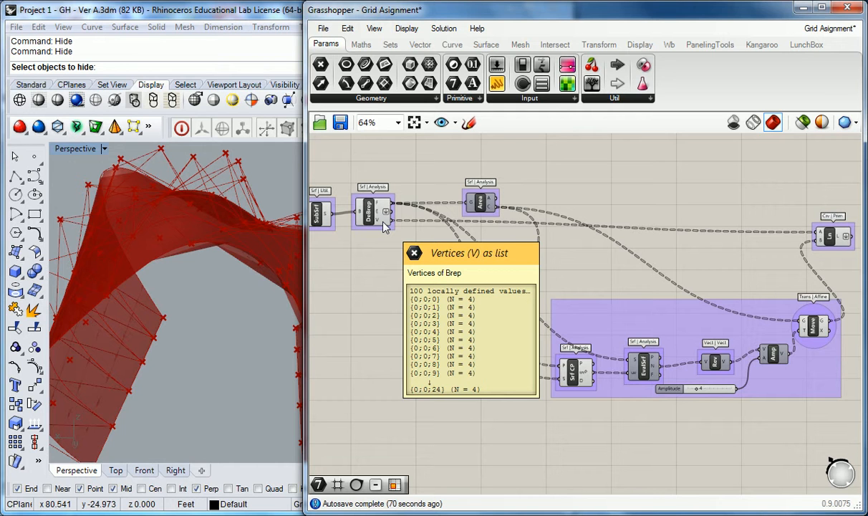
Move the purple group up closer to the Area component and raise the Line component level with DeBrep's vertices output
{"action": "right_click_drag", "start_coordinate": [687, 188], "coordinate": [646, 174]}
{"action": "right_click_drag", "start_coordinate": [580, 226], "coordinate": [593, 230]}
{"action": "left_click_drag", "start_coordinate": [616, 307], "coordinate": [578, 258]}
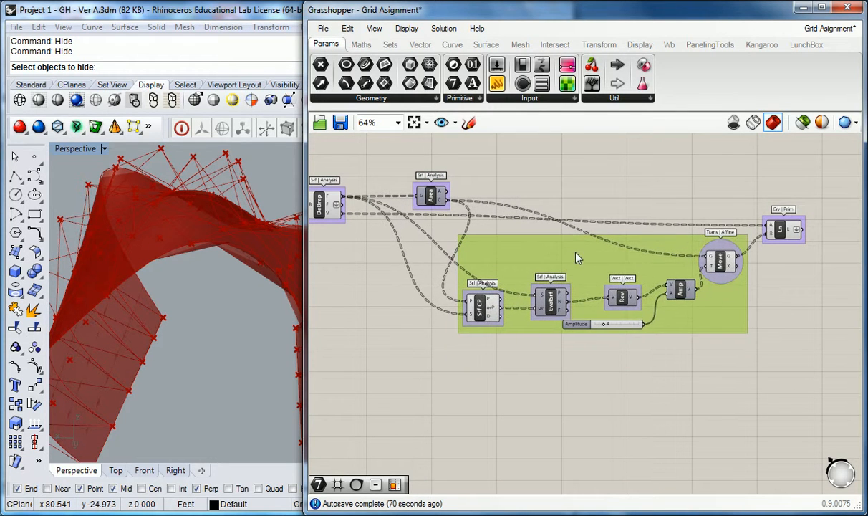
{"action": "left_click_drag", "start_coordinate": [781, 234], "coordinate": [783, 224]}
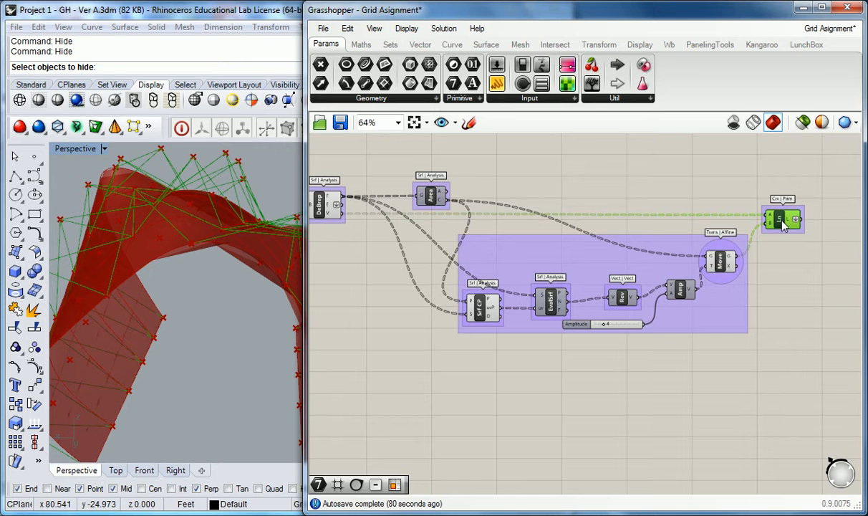
{"action": "left_click", "coordinate": [430, 190]}
{"action": "left_click", "coordinate": [542, 184]}
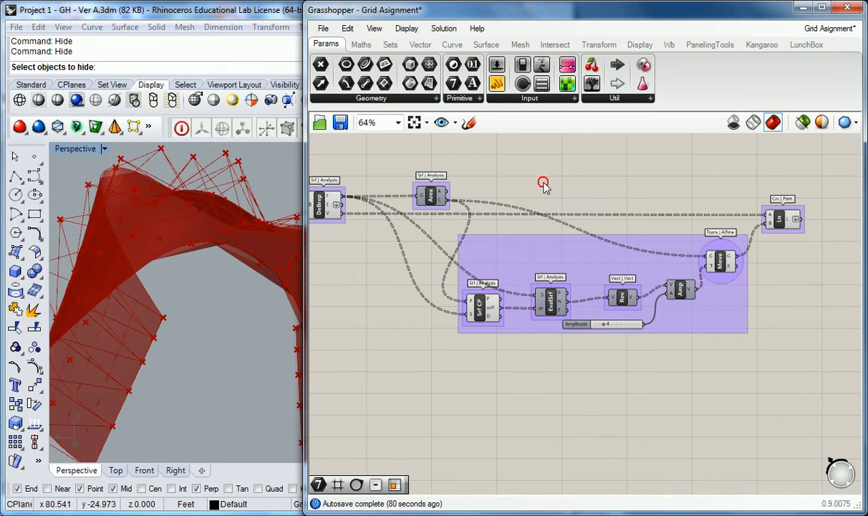
Even out the spacing inside the purple group by moving Srf CP towards EvalSrf and shifting Rev and Amp slightly back
{"action": "left_click", "coordinate": [513, 250]}
{"action": "left_click", "coordinate": [478, 300]}
{"action": "left_click_drag", "start_coordinate": [491, 313], "coordinate": [500, 313]}
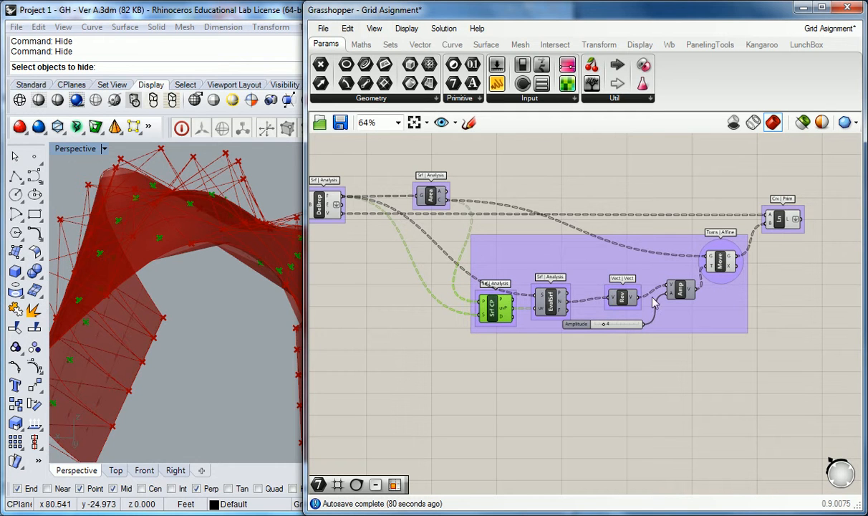
{"action": "left_click", "coordinate": [621, 296]}
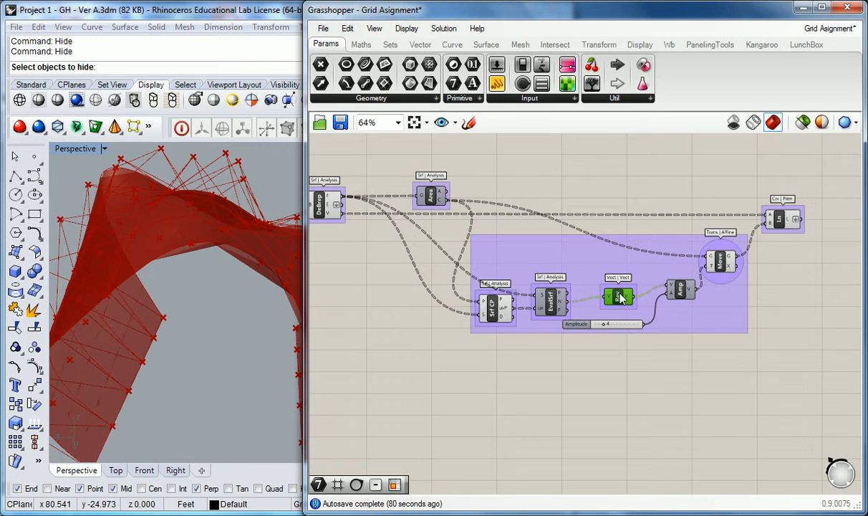
{"action": "left_click_drag", "start_coordinate": [680, 293], "coordinate": [675, 296]}
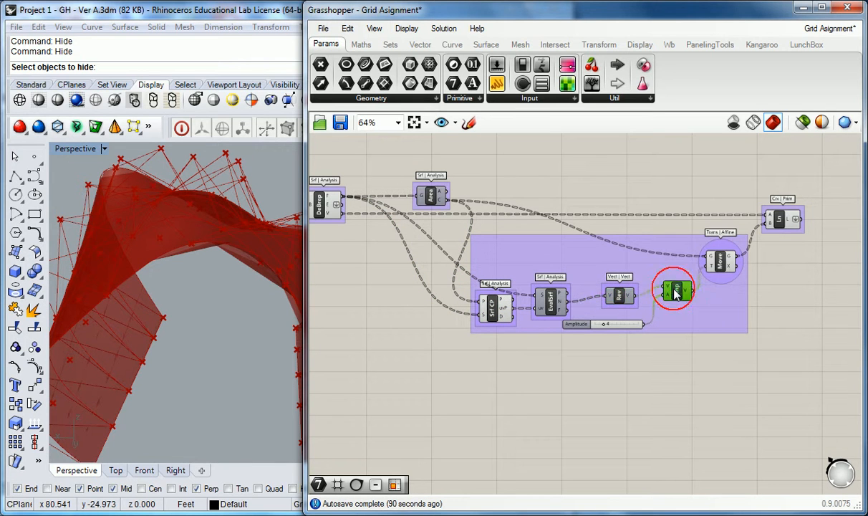
{"action": "mouse_move", "coordinate": [686, 303]}
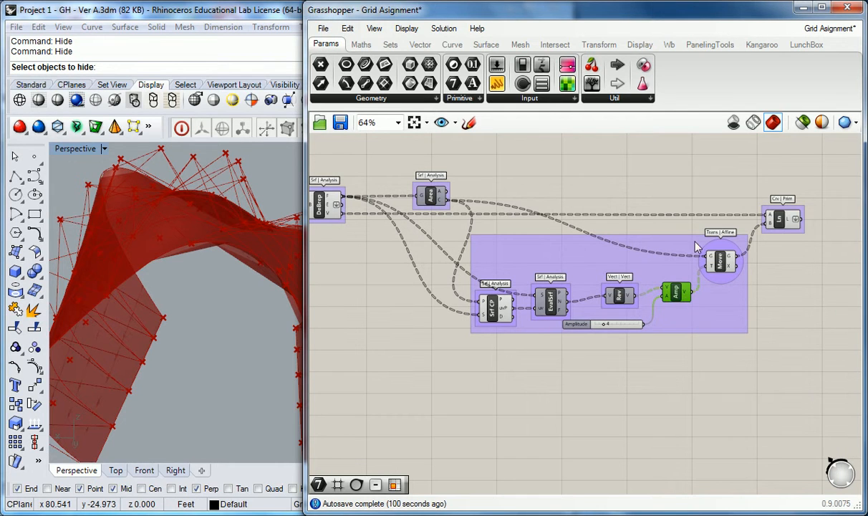
Widen the Grasshopper window over the Rhino viewport and bring the whole definition into view
{"action": "scroll", "coordinate": [562, 191], "scroll_direction": "down", "scroll_amount": 2}
{"action": "right_click_drag", "start_coordinate": [562, 190], "coordinate": [601, 179]}
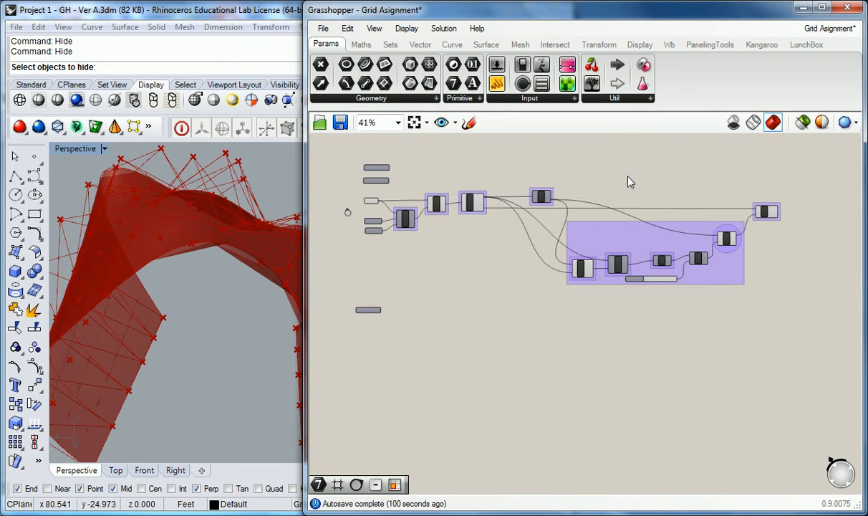
{"action": "scroll", "coordinate": [637, 185], "scroll_direction": "up", "scroll_amount": 1}
{"action": "right_click_drag", "start_coordinate": [676, 195], "coordinate": [575, 199]}
{"action": "scroll", "coordinate": [580, 207], "scroll_direction": "up", "scroll_amount": 2}
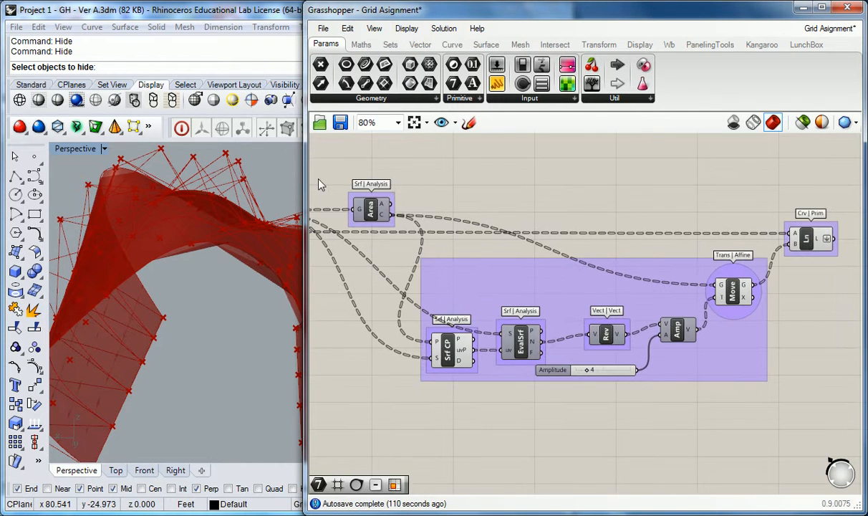
{"action": "left_click_drag", "start_coordinate": [303, 177], "coordinate": [95, 183]}
{"action": "right_click_drag", "start_coordinate": [433, 203], "coordinate": [509, 201]}
{"action": "scroll", "coordinate": [500, 211], "scroll_direction": "down", "scroll_amount": 2}
{"action": "scroll", "coordinate": [495, 215], "scroll_direction": "up", "scroll_amount": 1}
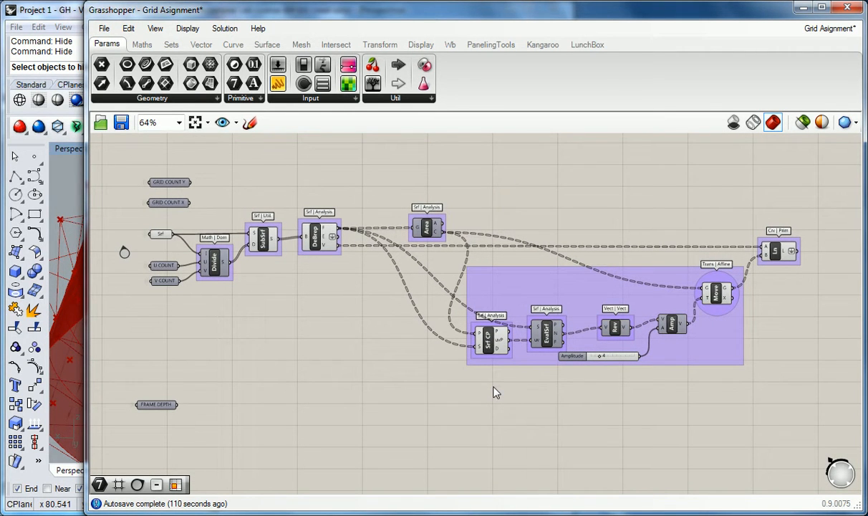